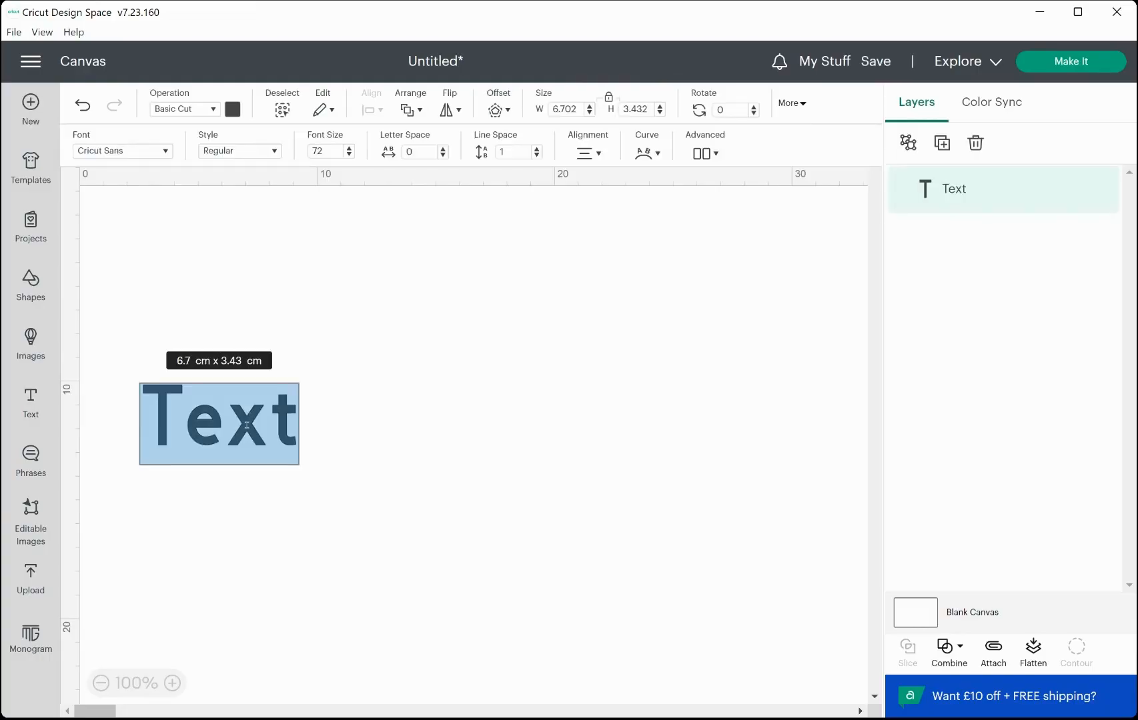
Type the word HUSTLE into the text box.
text(Hu)
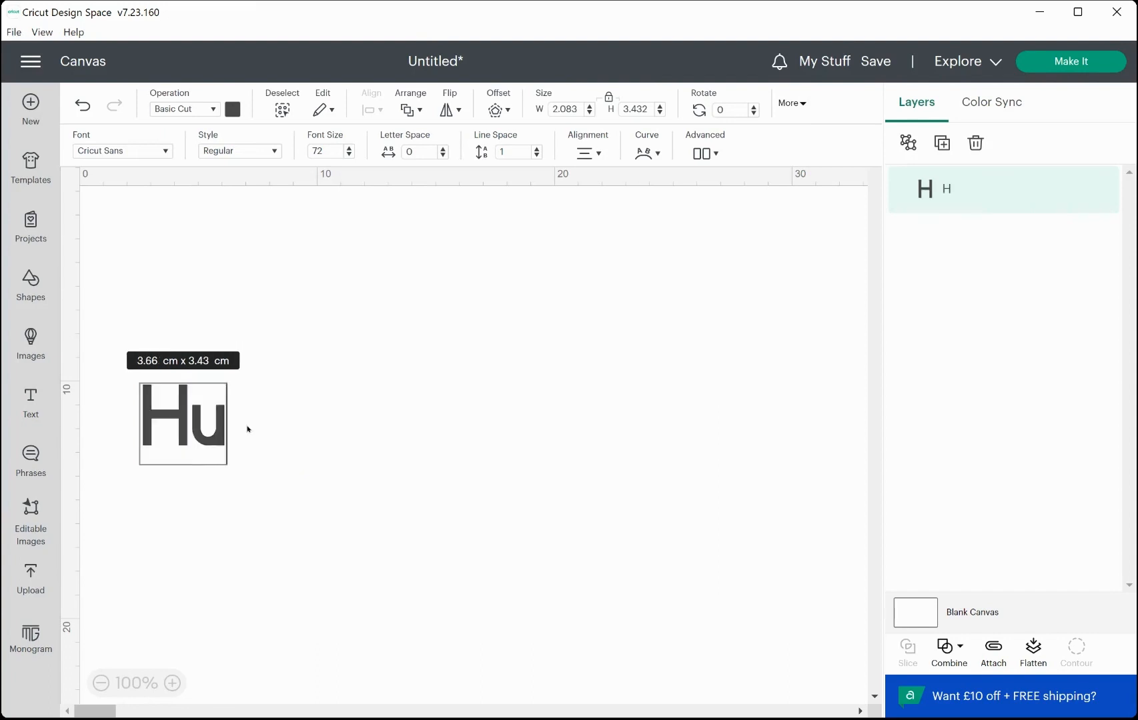
key(BackSpace)
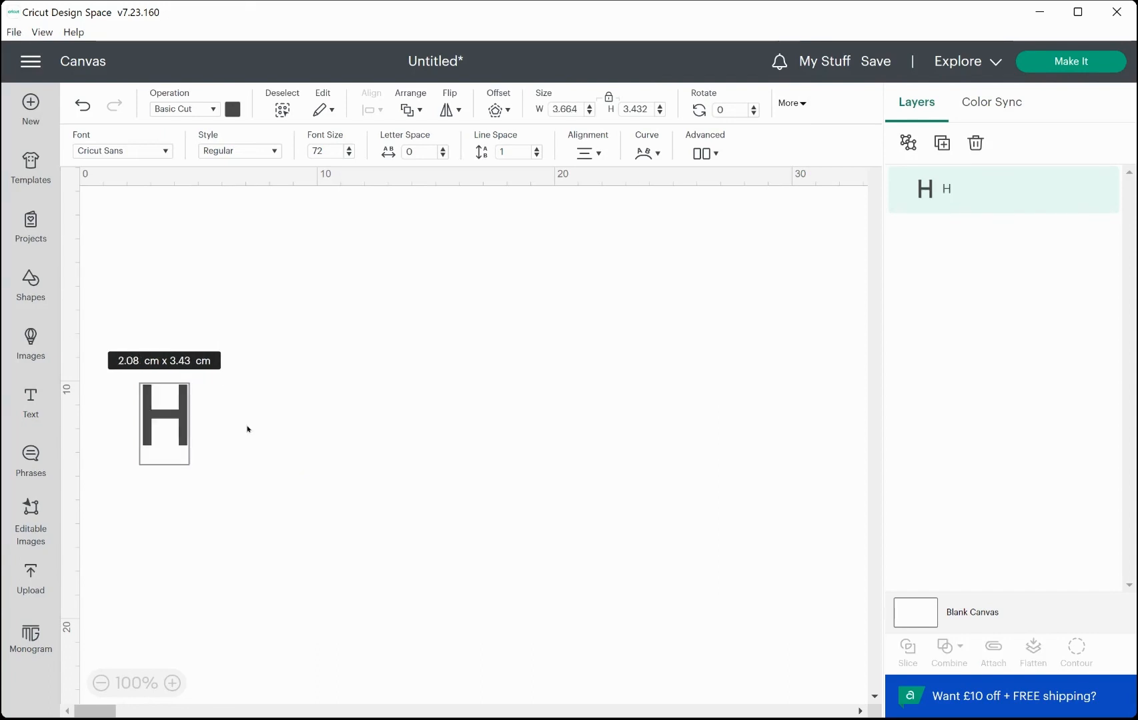
text(US)
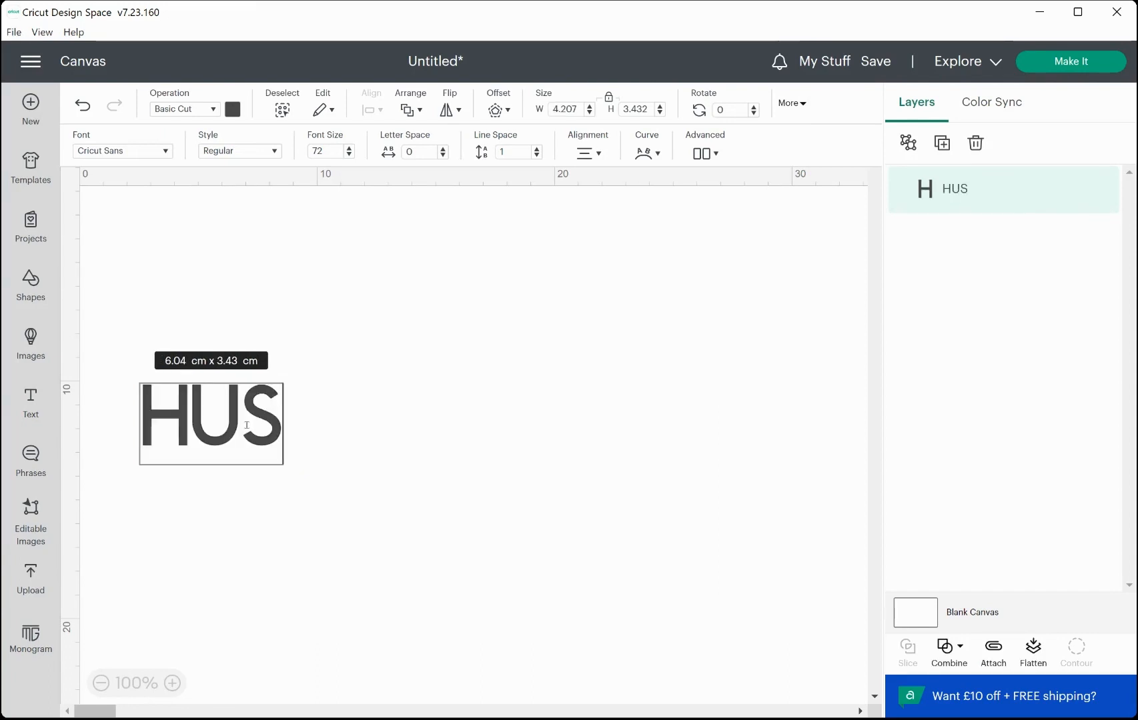
text(TLE)
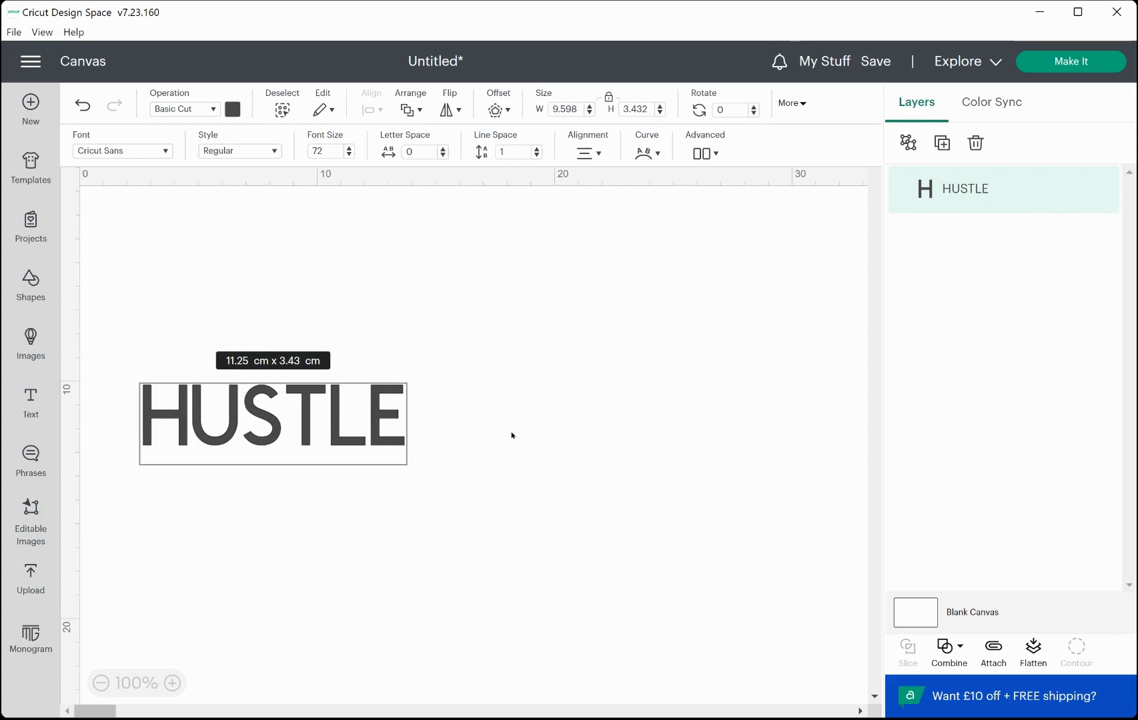
Open the font list for the text, clear the previous search and browse the font categories, selecting Framed.
click(135, 152)
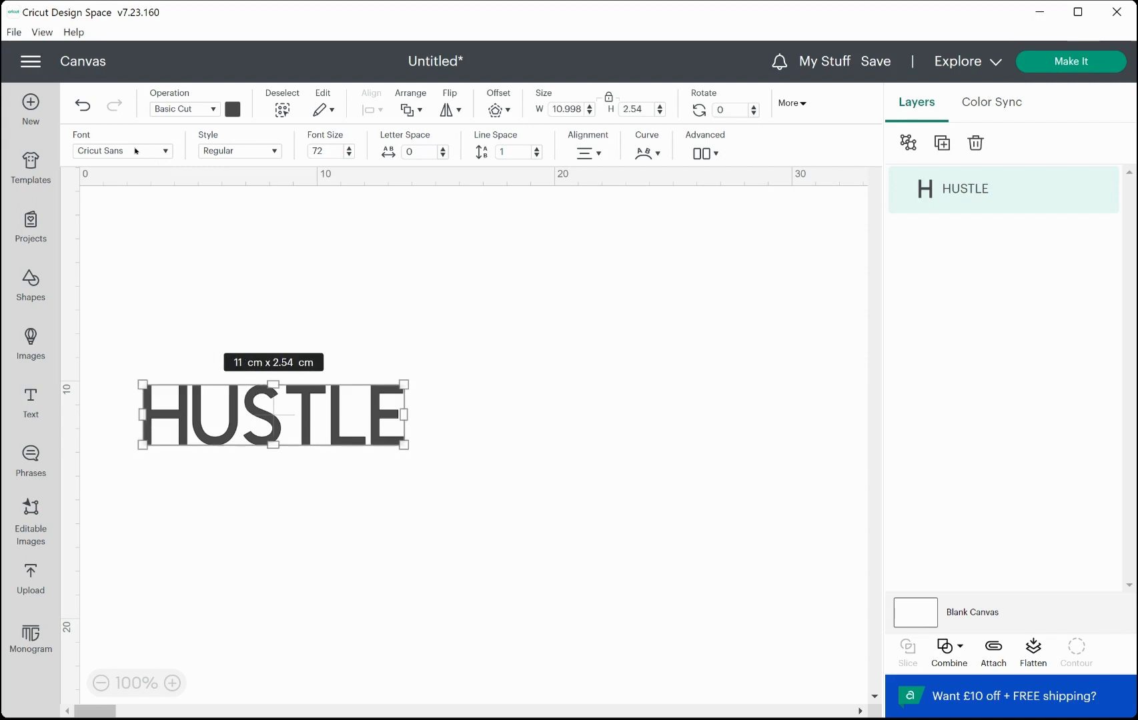
click(135, 151)
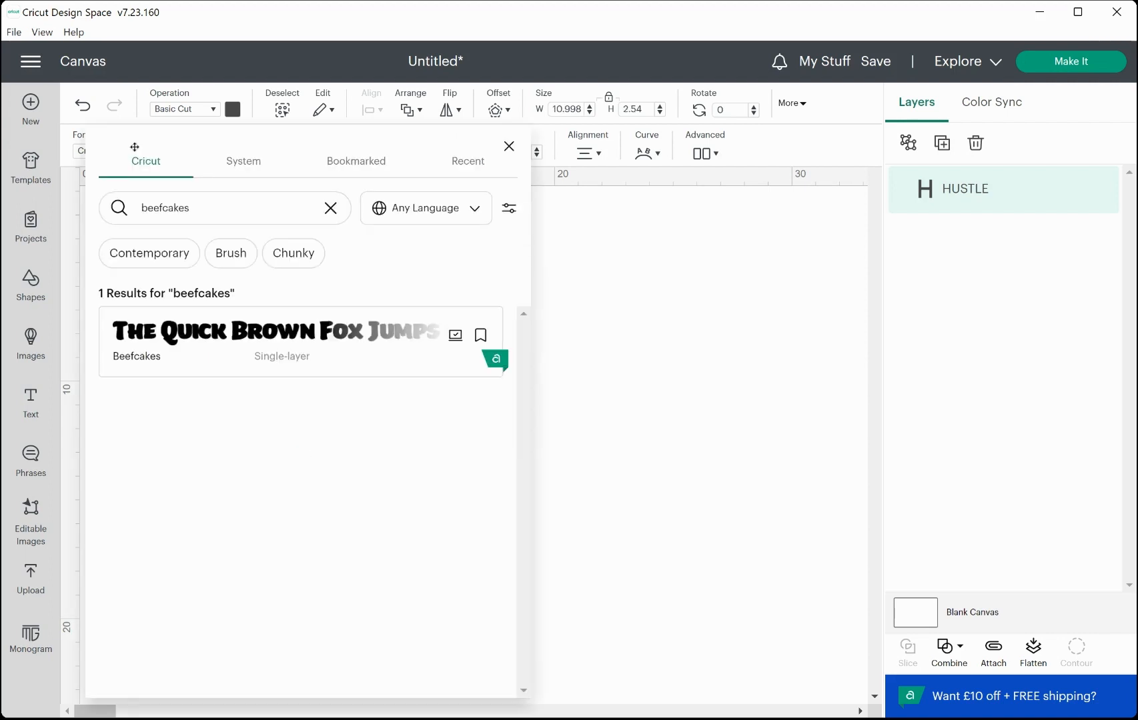
click(330, 214)
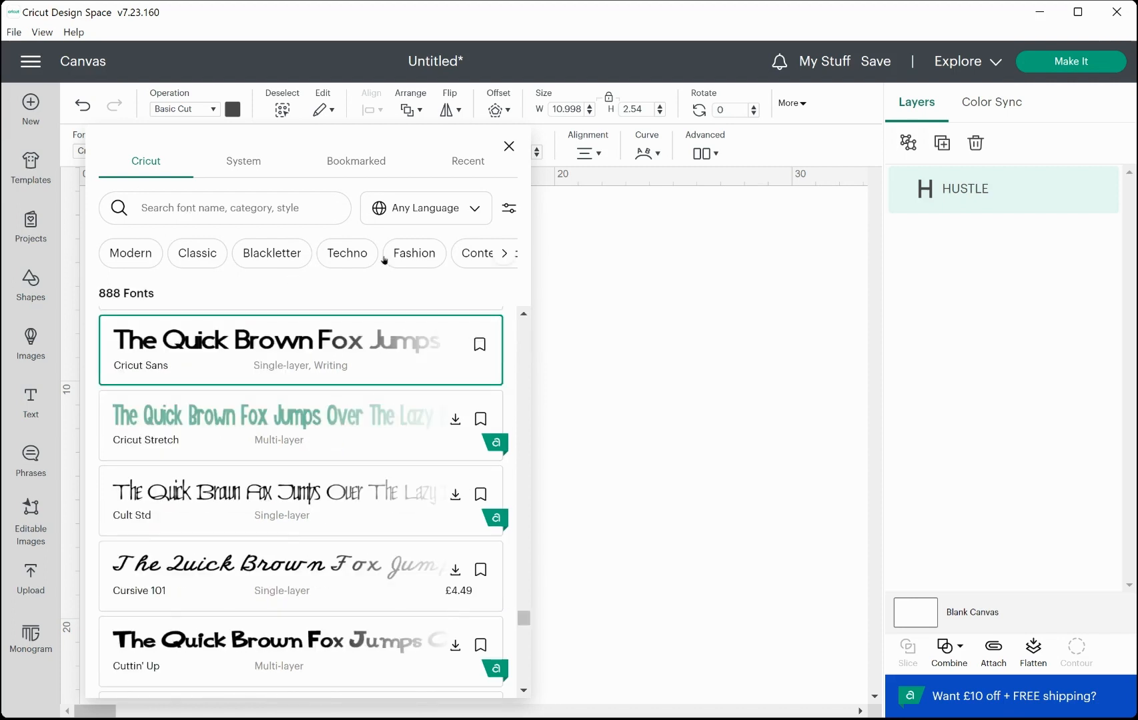
click(504, 254)
click(507, 260)
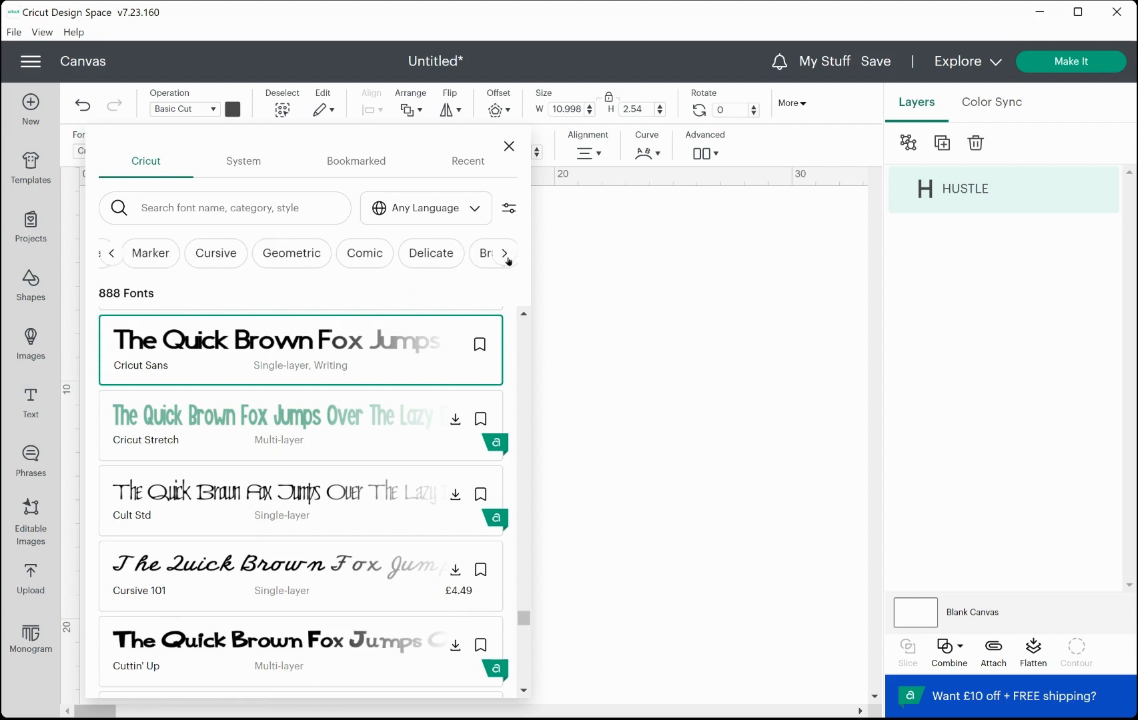
click(508, 261)
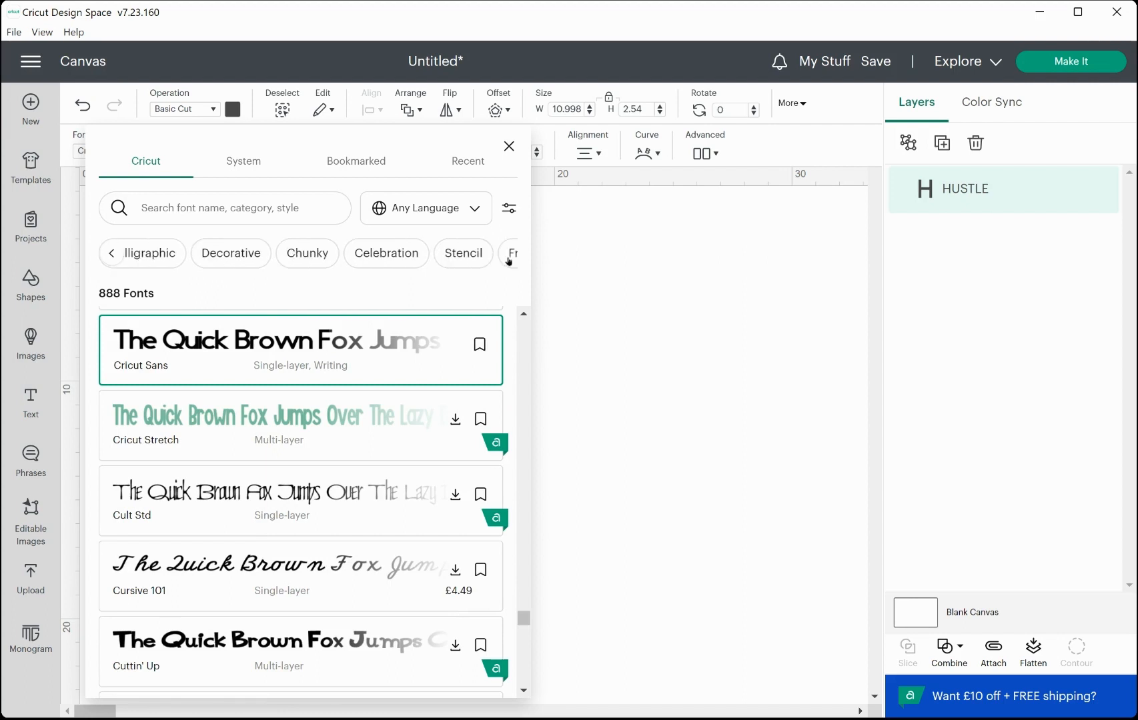
click(508, 260)
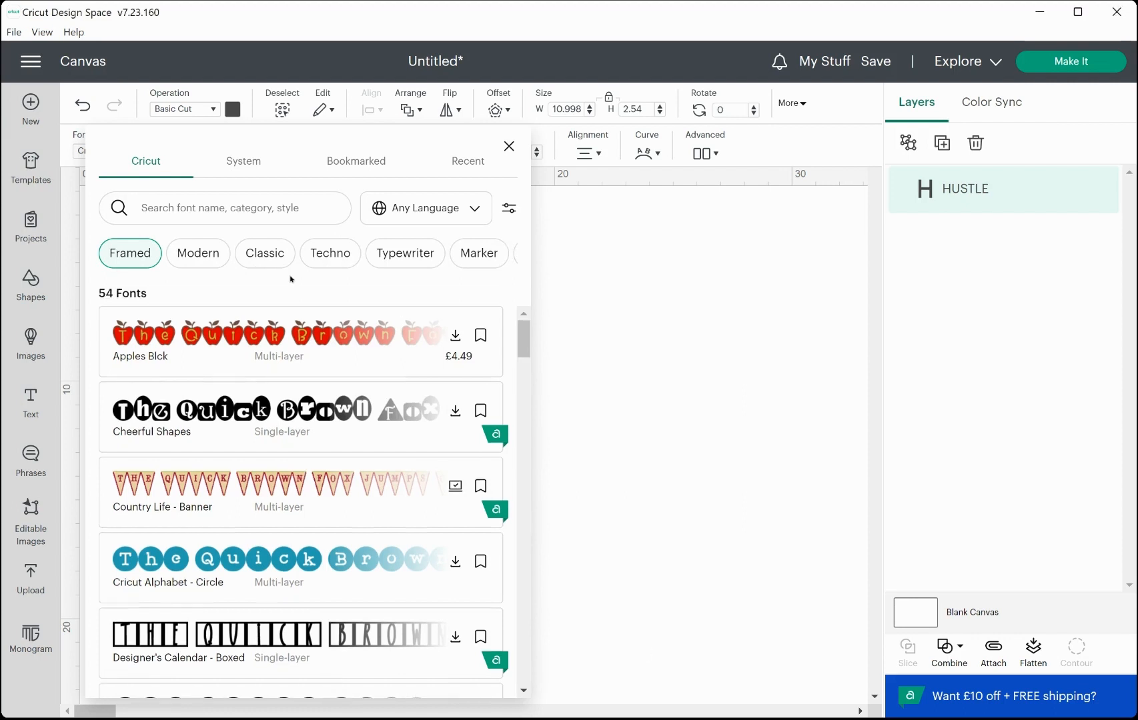
Search the fonts for BEEFCAKES, then clear the search field.
click(213, 209)
text(BEEFCAKES)
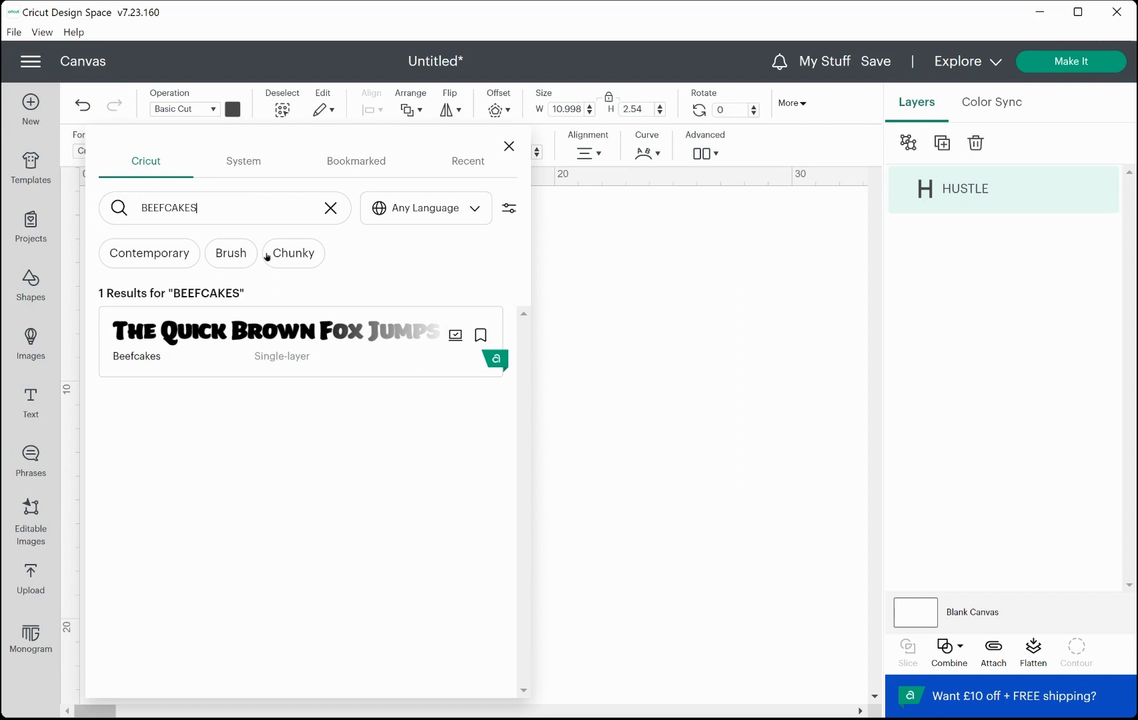
drag(218, 209, 126, 211)
key(BackSpace)
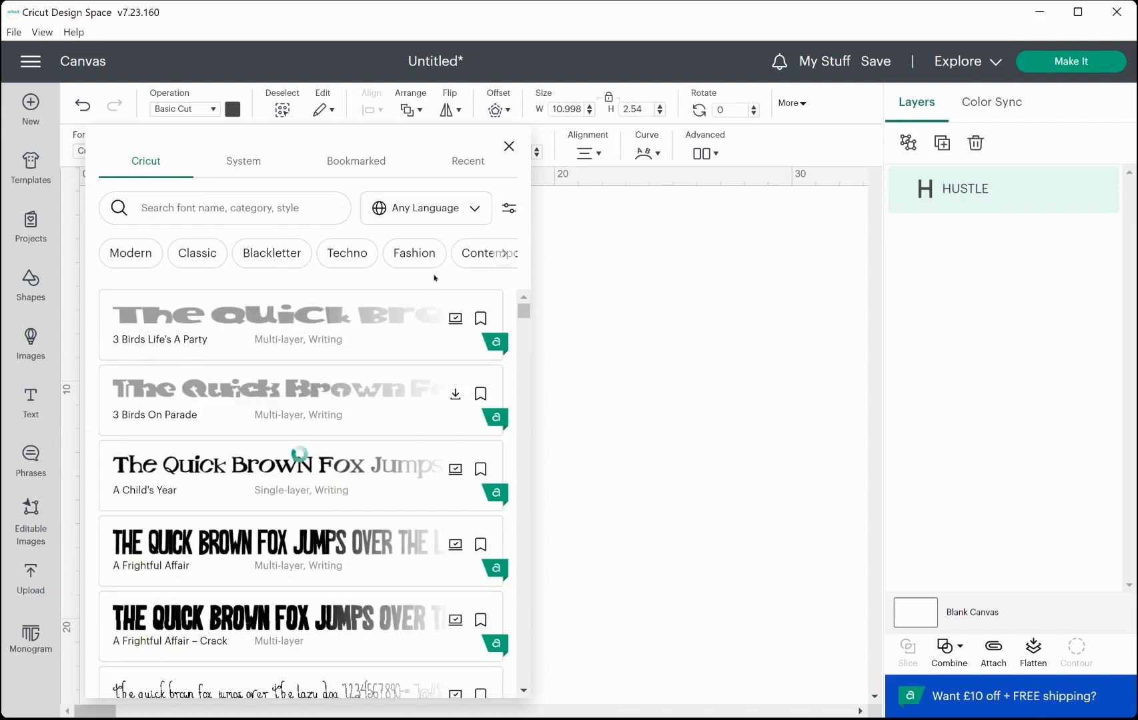
Browse the category filters and pick the Chunky font category.
click(505, 257)
click(504, 257)
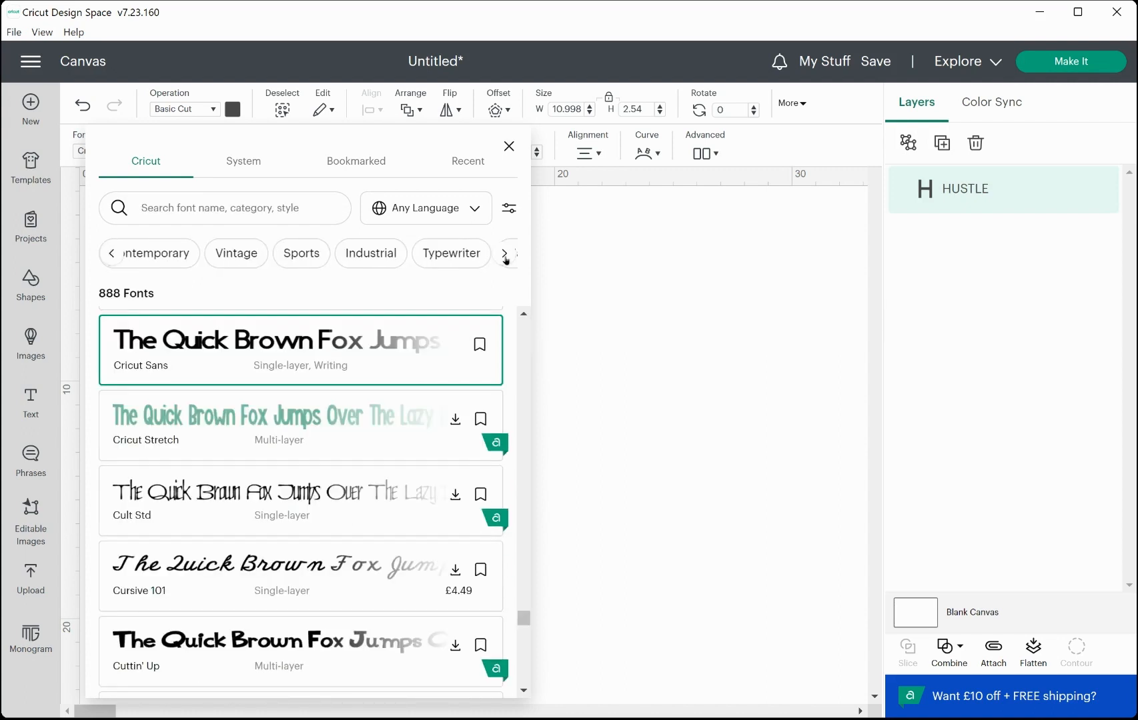
click(505, 257)
click(505, 256)
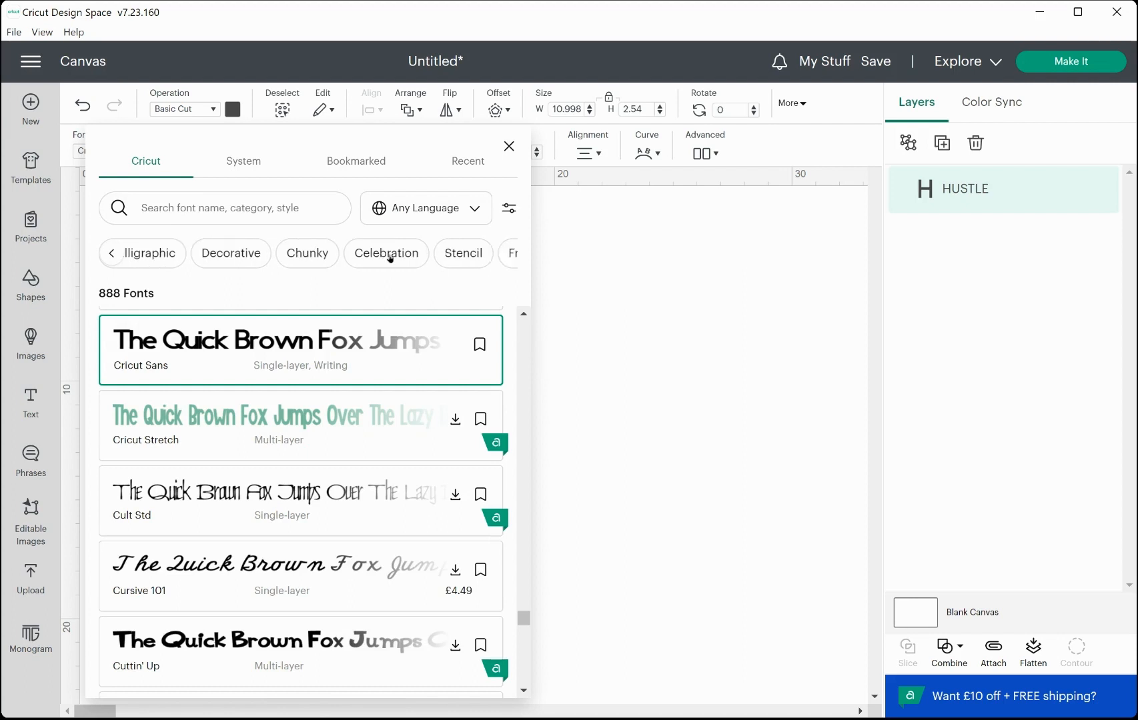
click(314, 259)
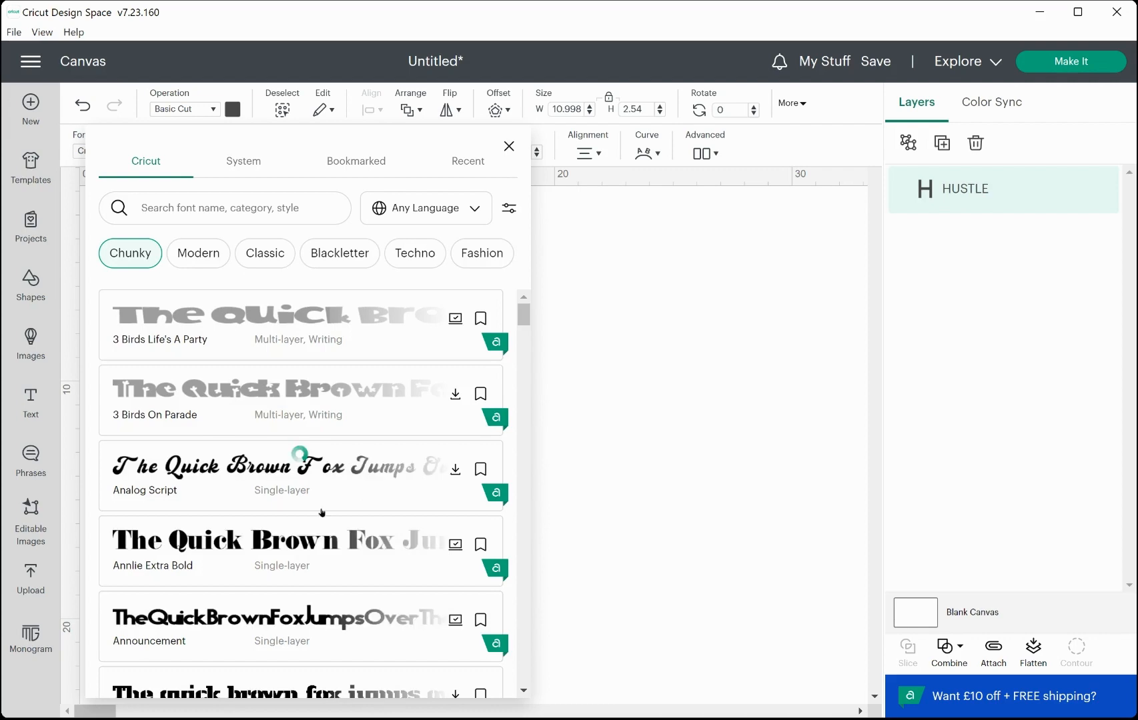
Scroll through the Chunky fonts list.
scroll(319, 522, down, 2)
scroll(318, 524, down, 1)
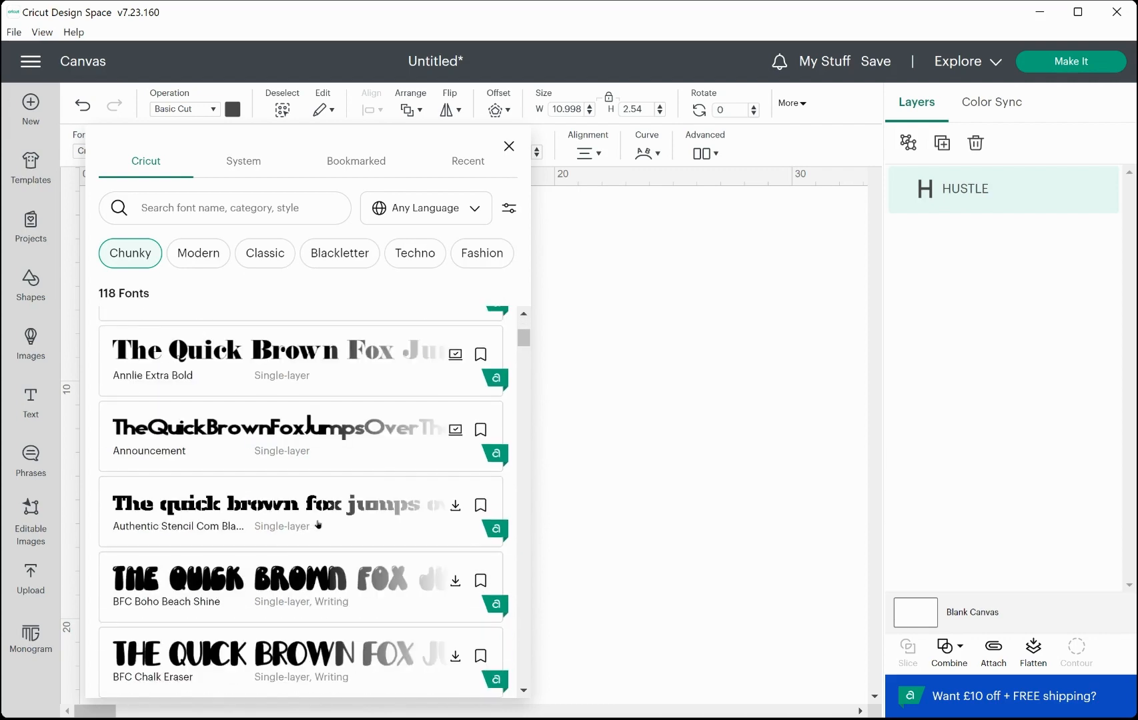
scroll(318, 525, down, 2)
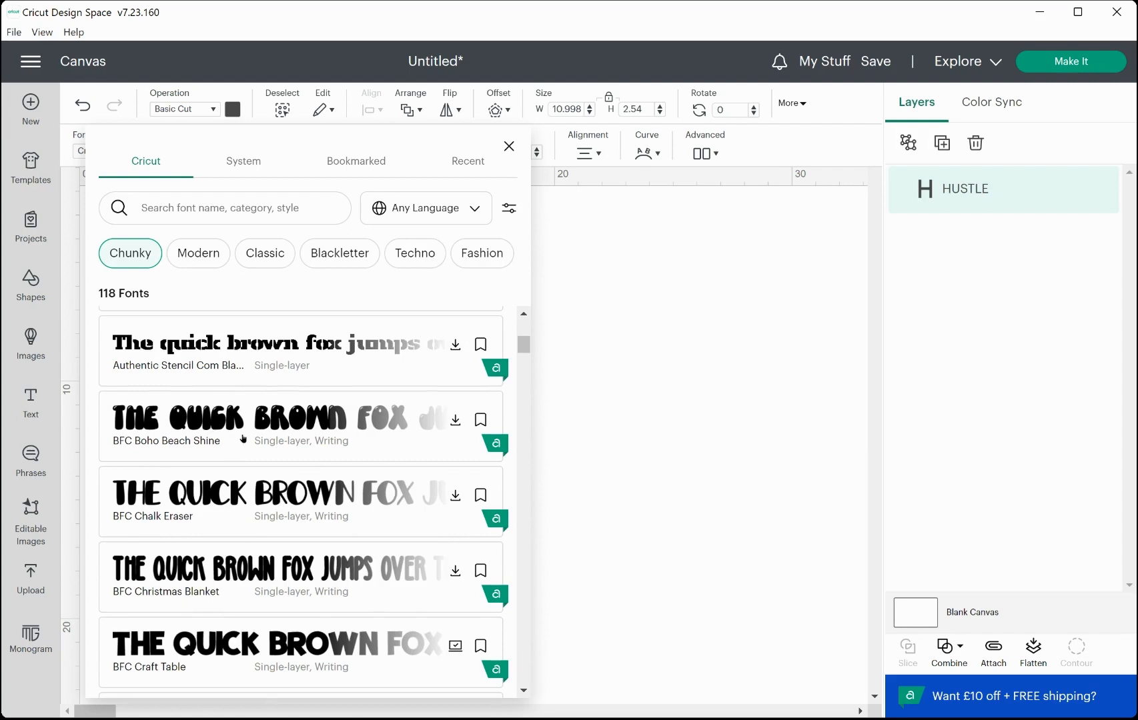
scroll(243, 438, down, 5)
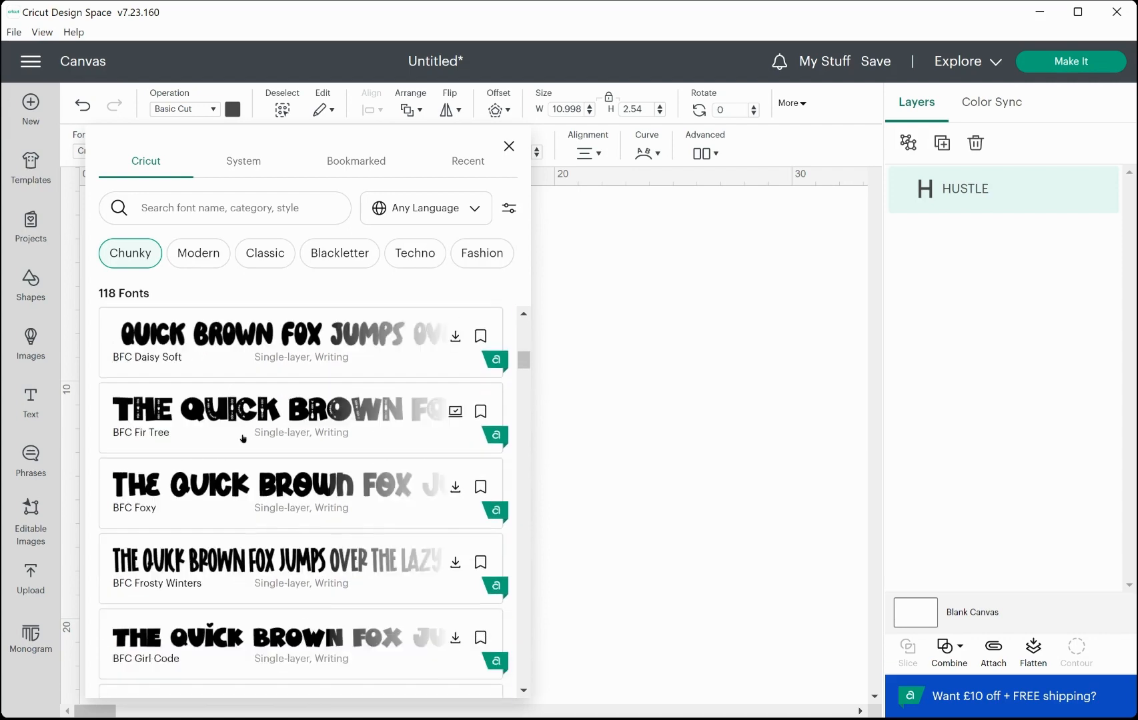
scroll(243, 438, down, 4)
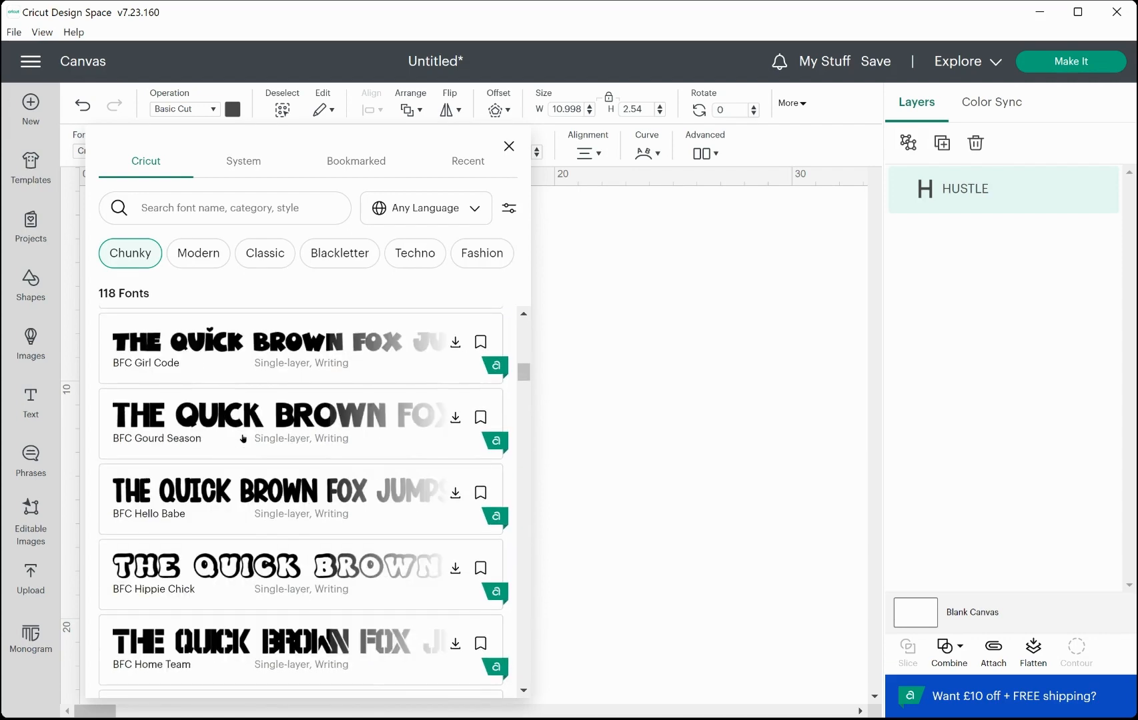
scroll(243, 438, down, 2)
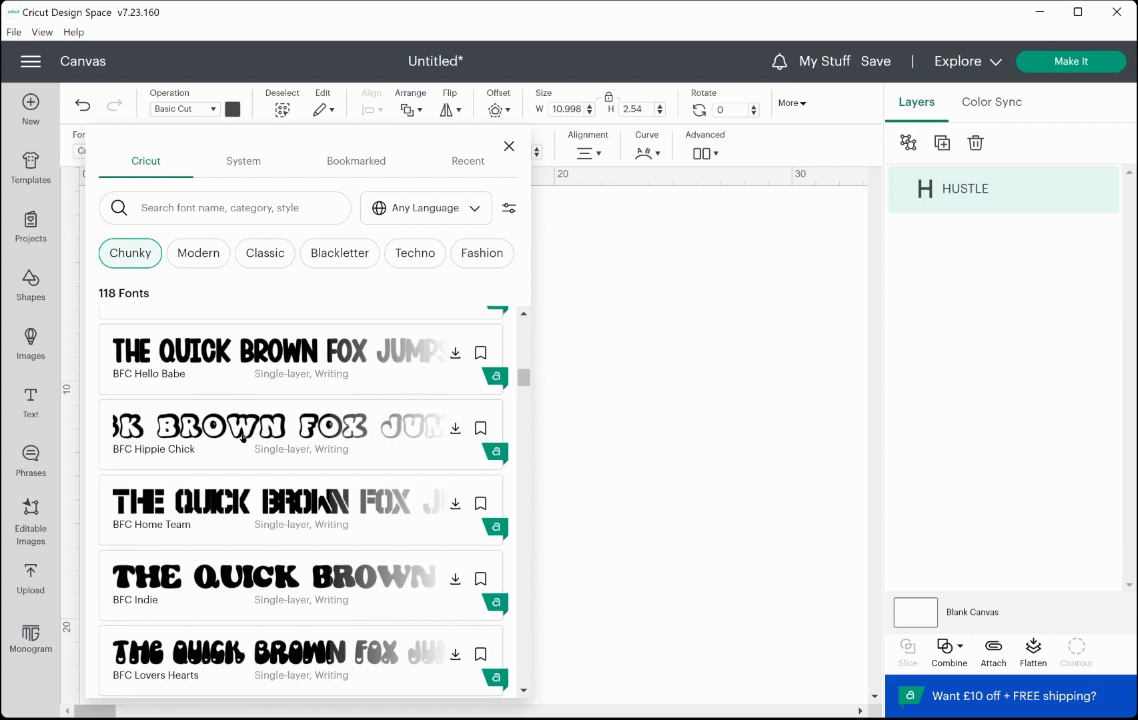
scroll(244, 438, down, 4)
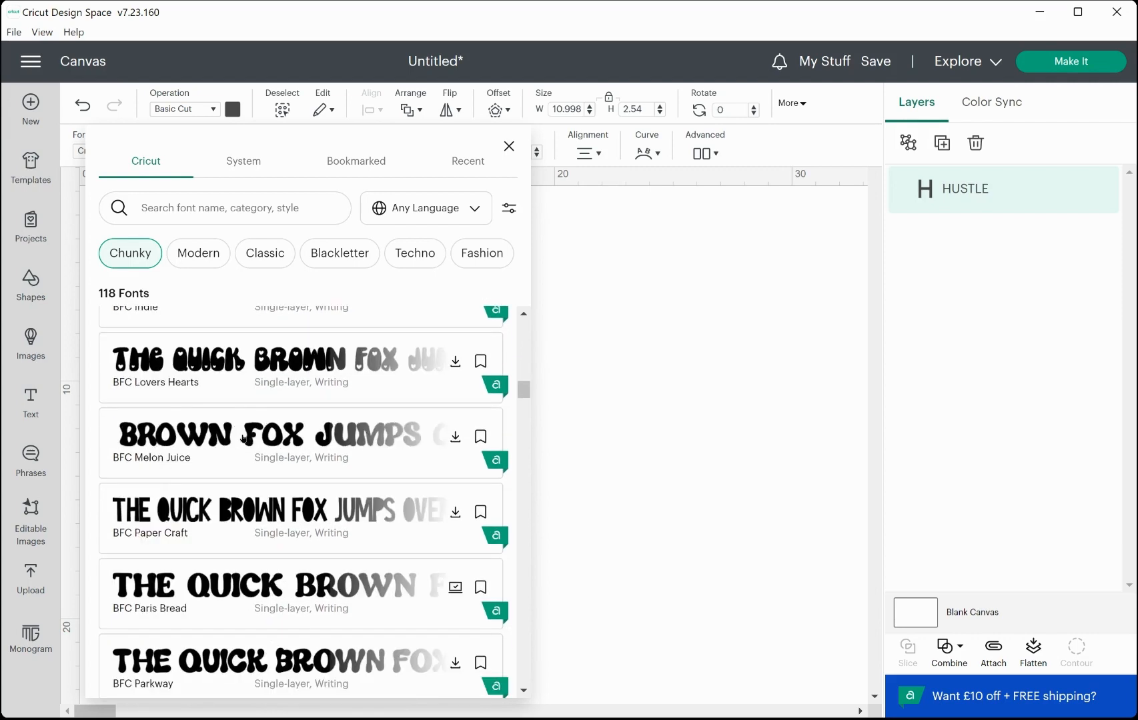
scroll(244, 439, down, 1)
Search the fonts for BEEFCAK and apply the Beefcakes font to the HUSTLE text.
click(177, 205)
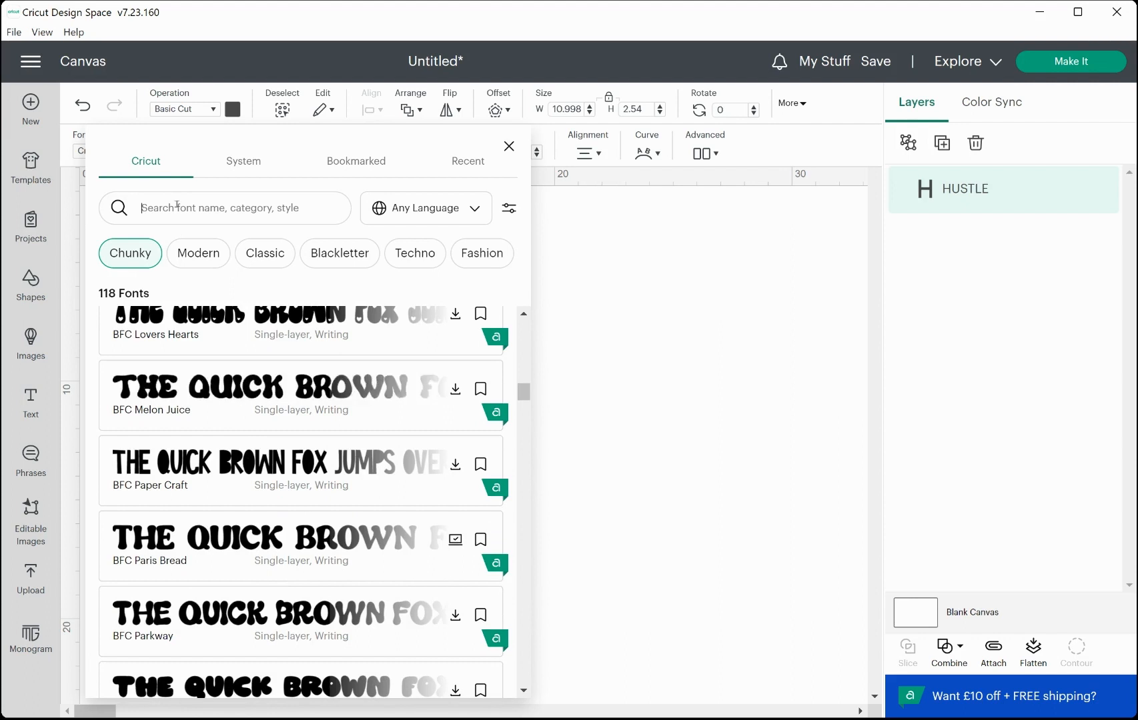
text(BEEF)
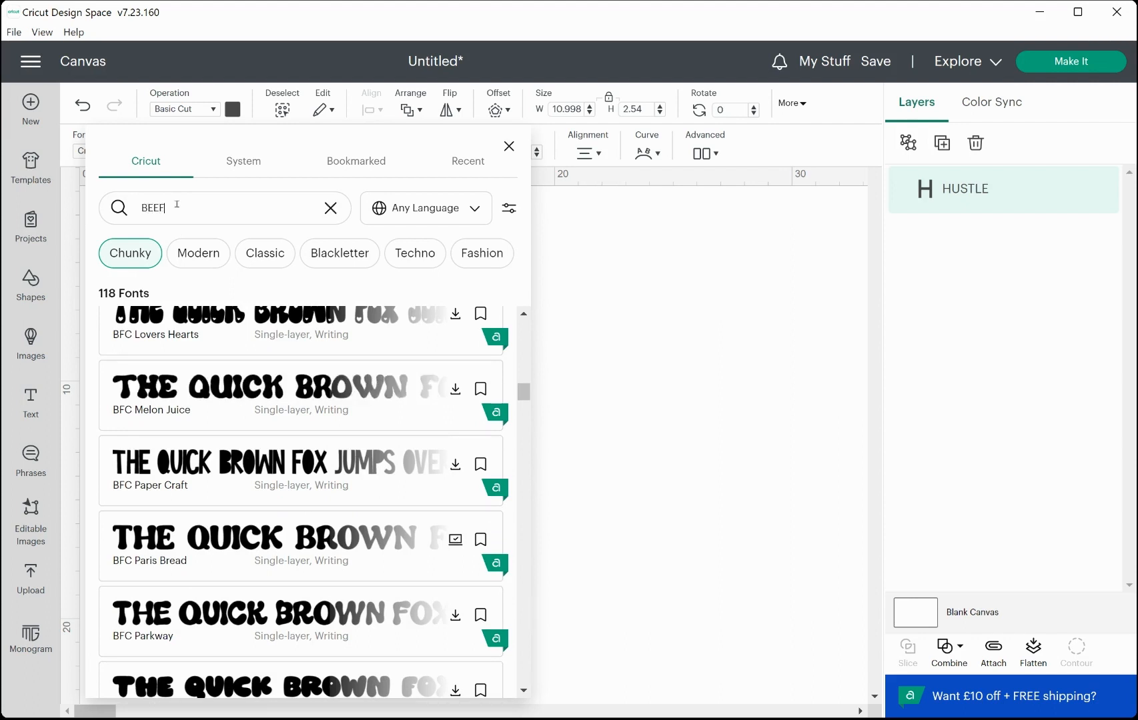
text(CAK)
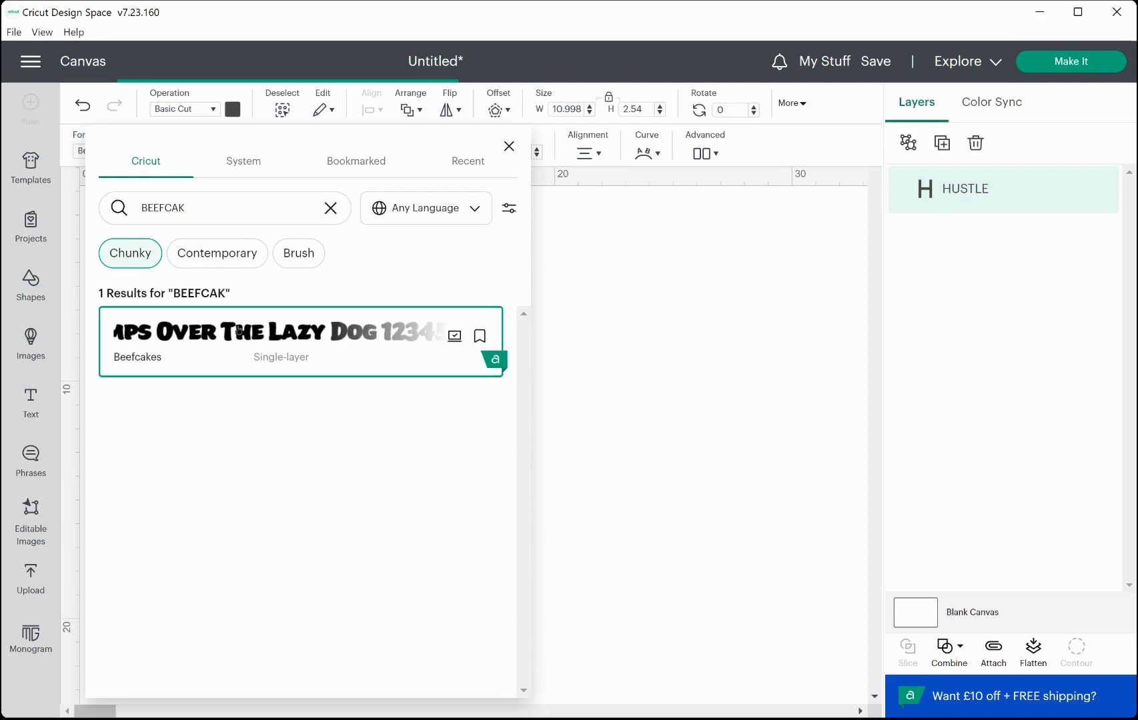
click(639, 400)
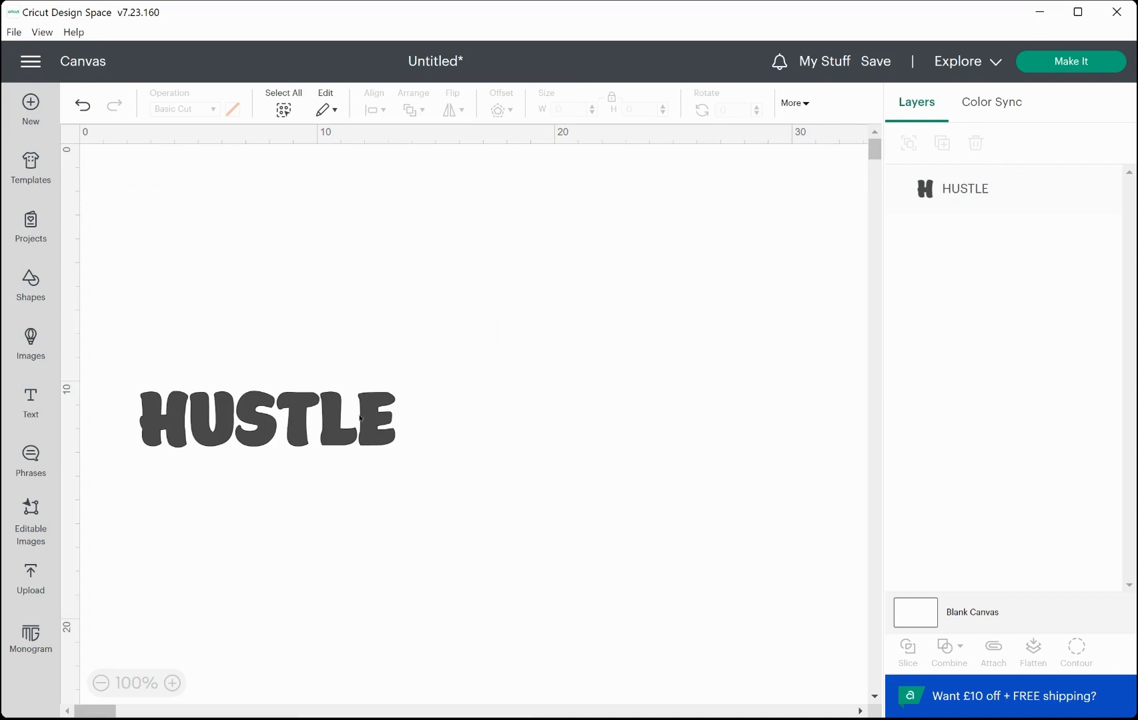
Enlarge the HUSTLE text to about 28.6 × 6.3 cm and reposition it on the canvas.
drag(360, 419, 650, 518)
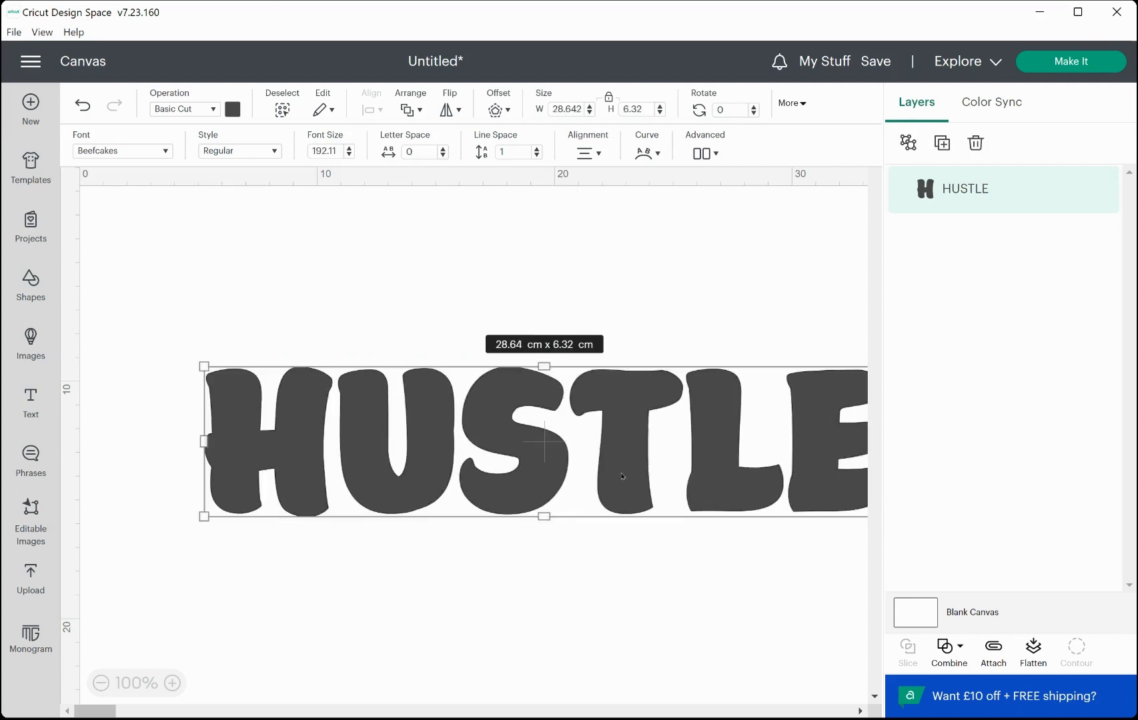
drag(621, 471, 560, 455)
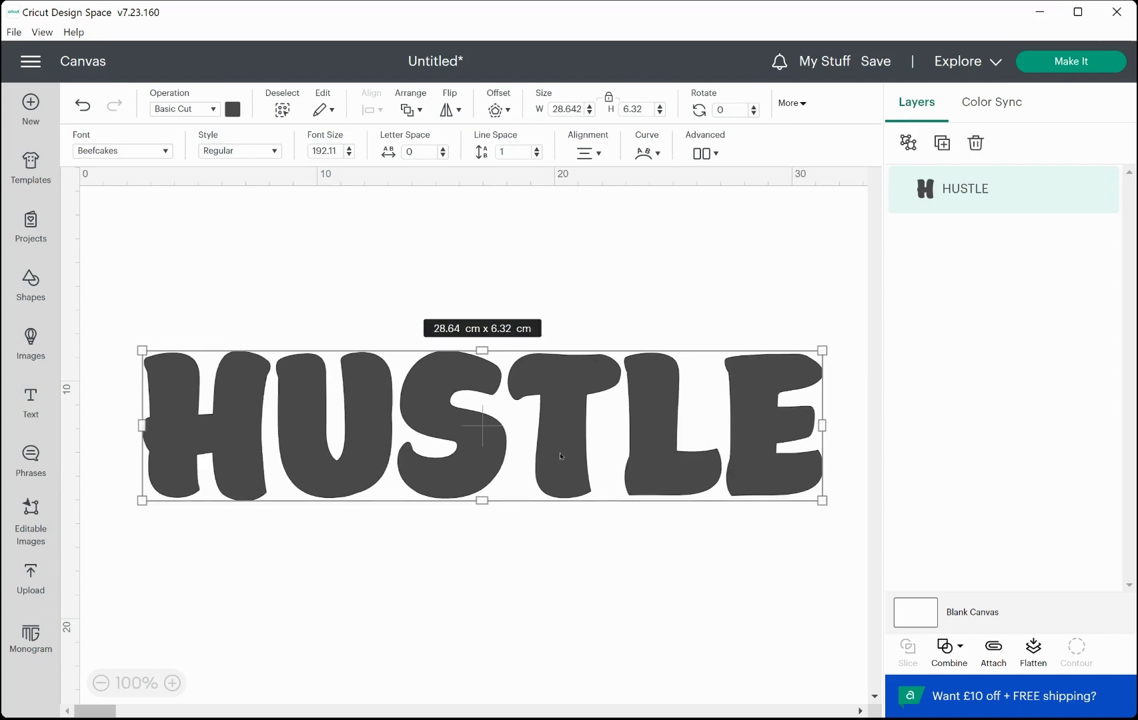
Add a rounded, welded offset of about 0.176 cm around the HUSTLE text.
click(494, 111)
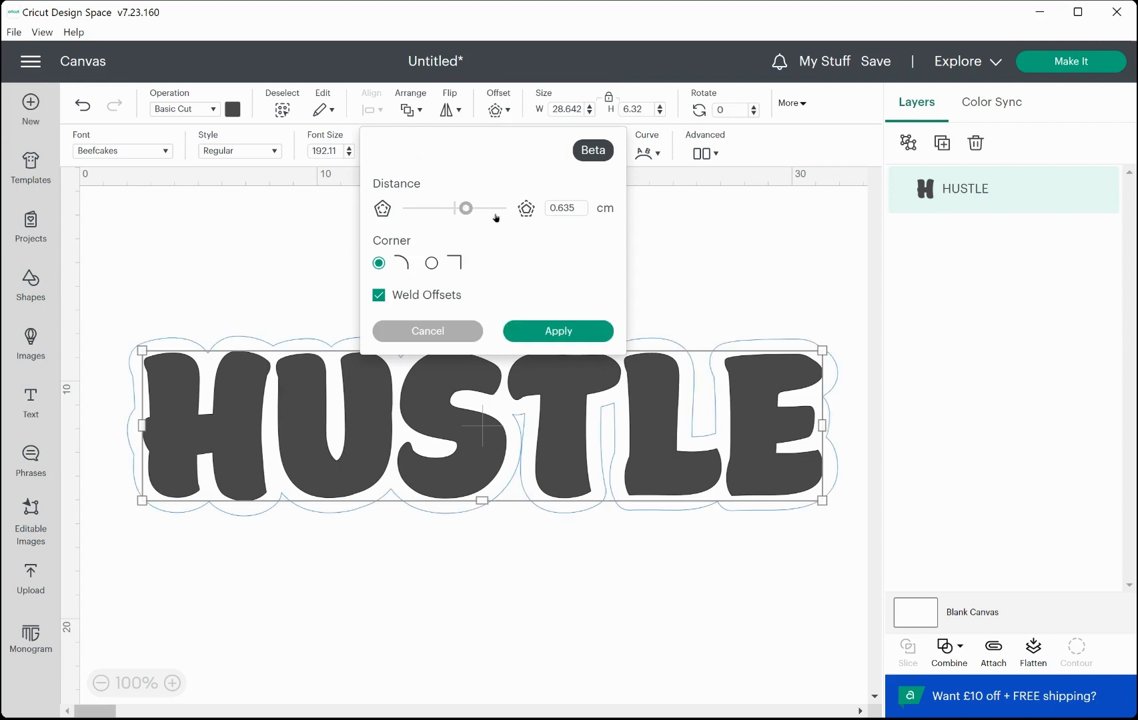
drag(467, 206, 458, 209)
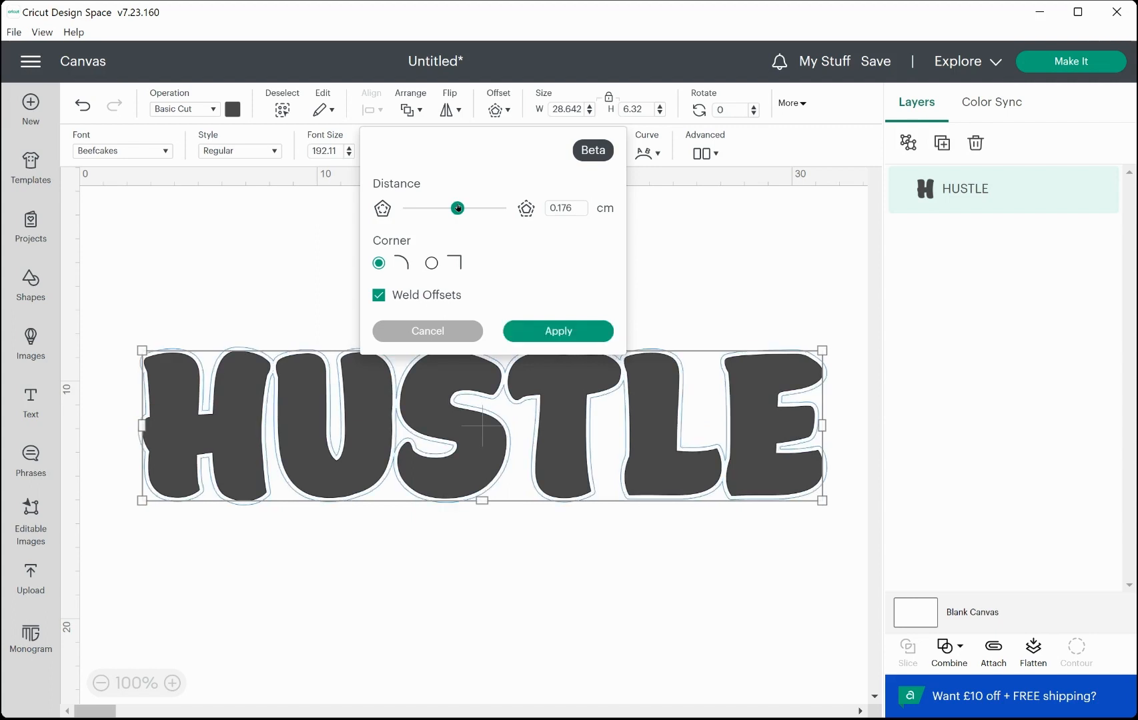
click(574, 206)
key(BackSpace)
key(BackSpace)
key(BackSpace)
click(564, 275)
click(551, 332)
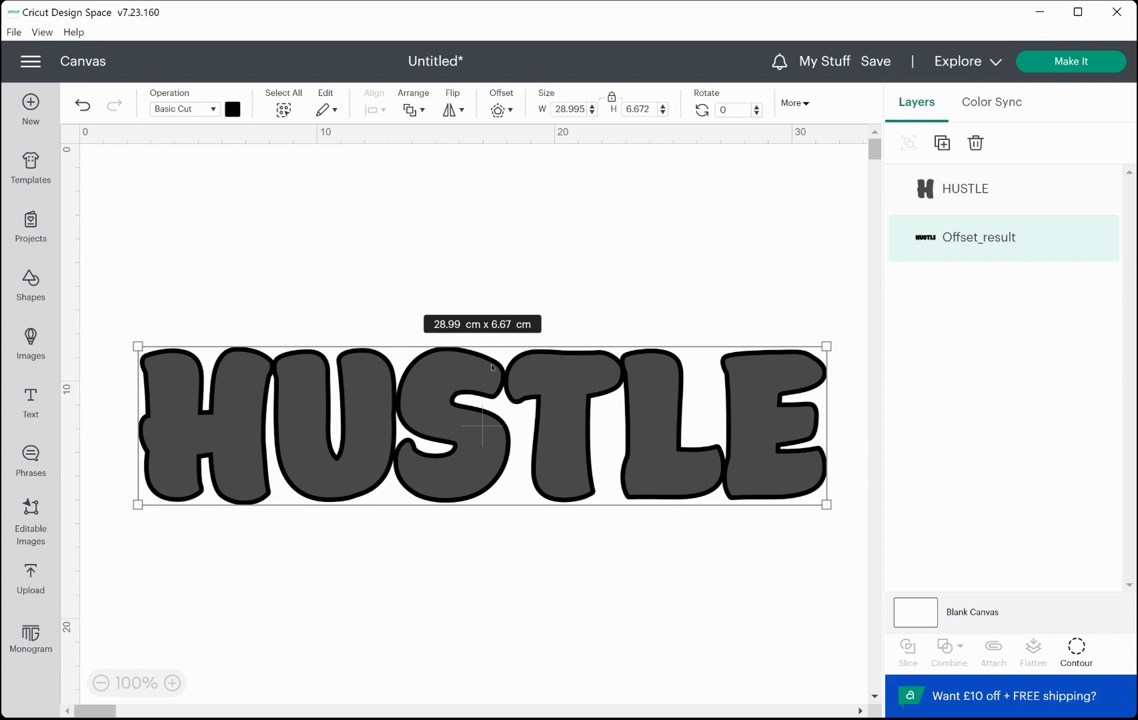
Select both the text and its offset outline and slice them together.
click(136, 284)
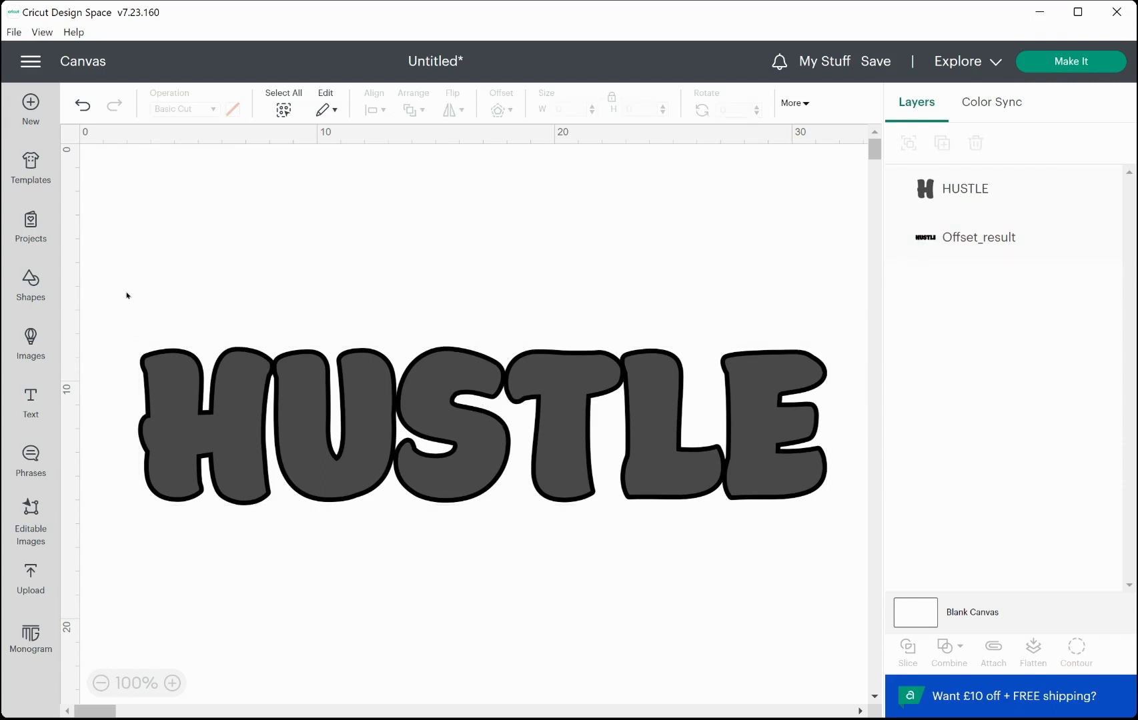
drag(126, 292, 833, 555)
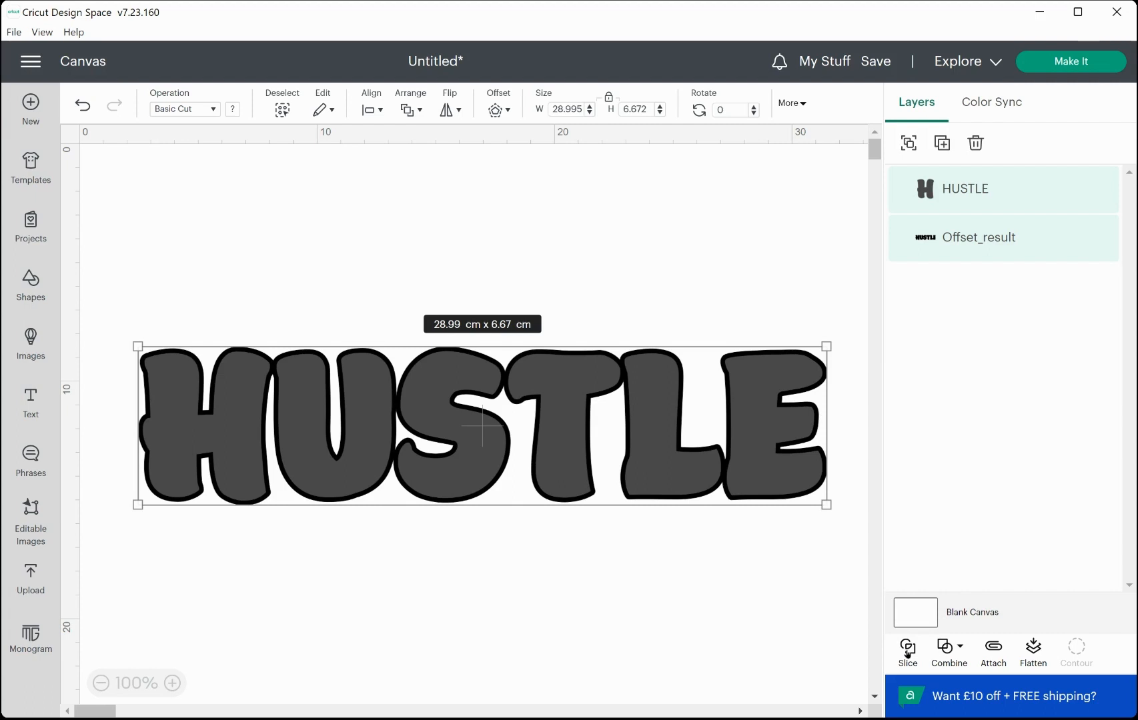
click(907, 648)
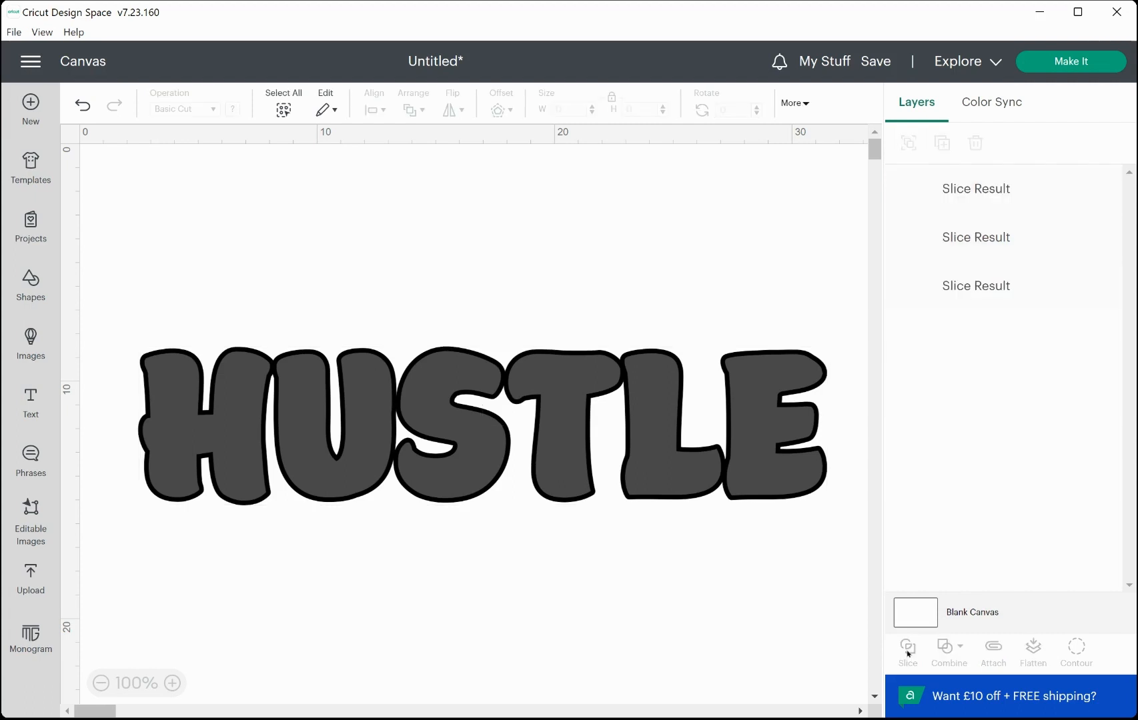
Pull the sliced layers apart, moving the grey letters above and the black letters below the outline.
drag(746, 396, 760, 226)
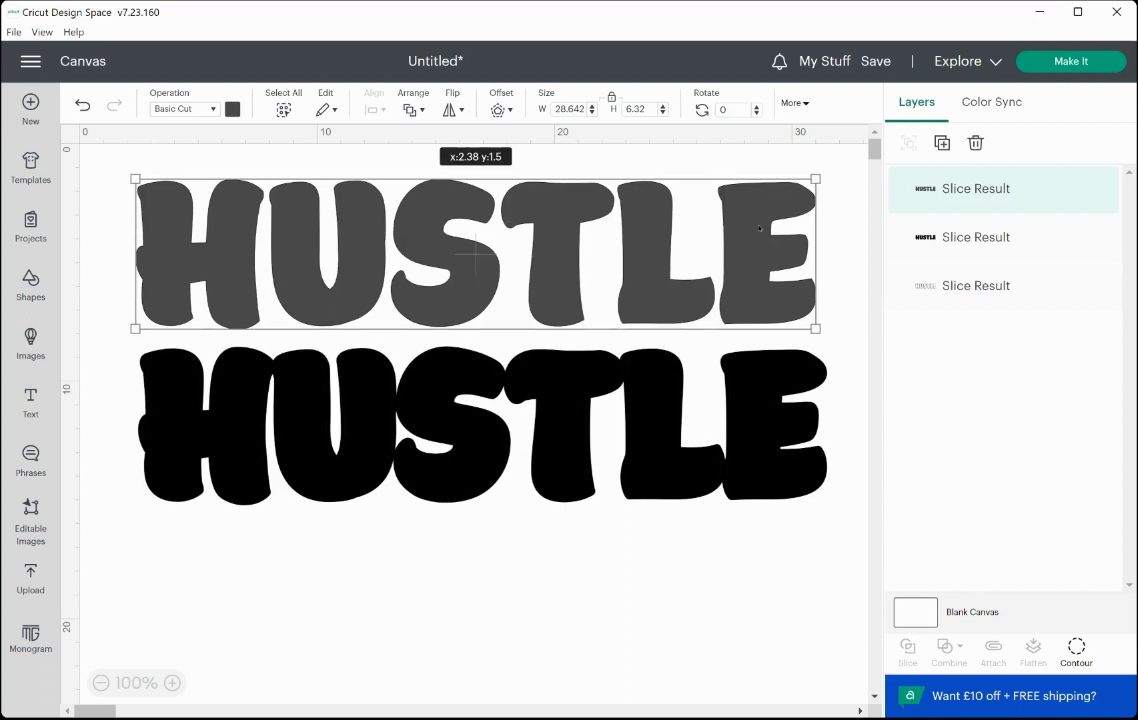
click(659, 419)
drag(659, 418, 655, 579)
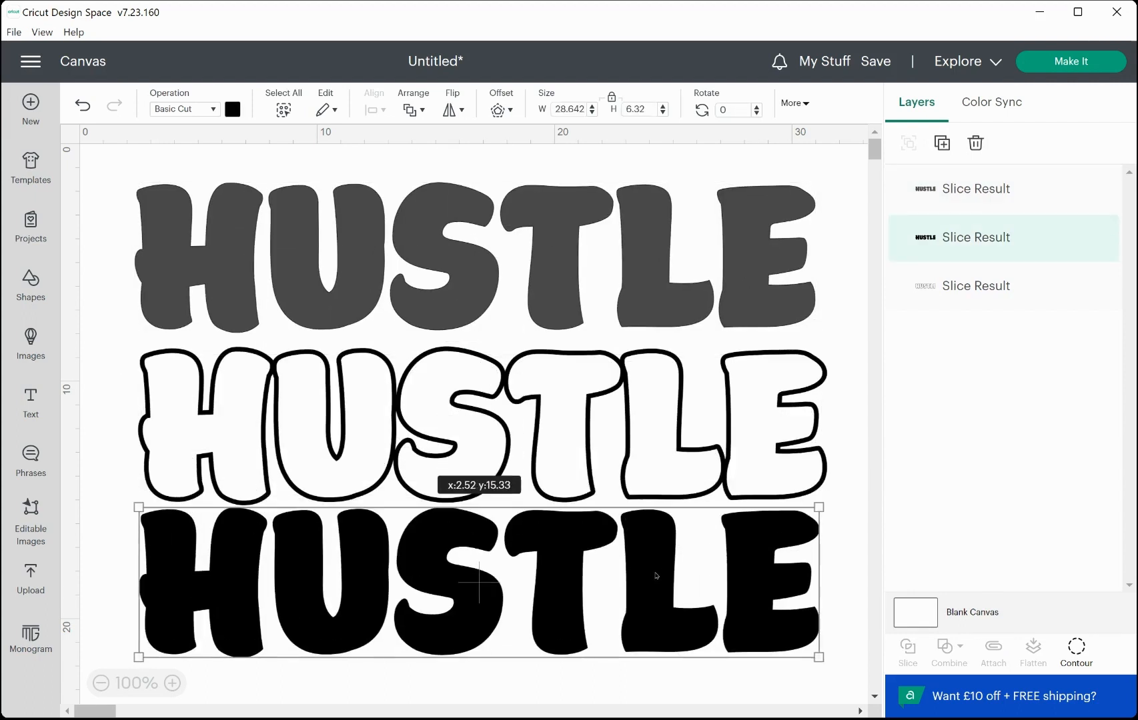
Nudge the outline letters into place and delete the grey letter layer.
drag(650, 440, 610, 468)
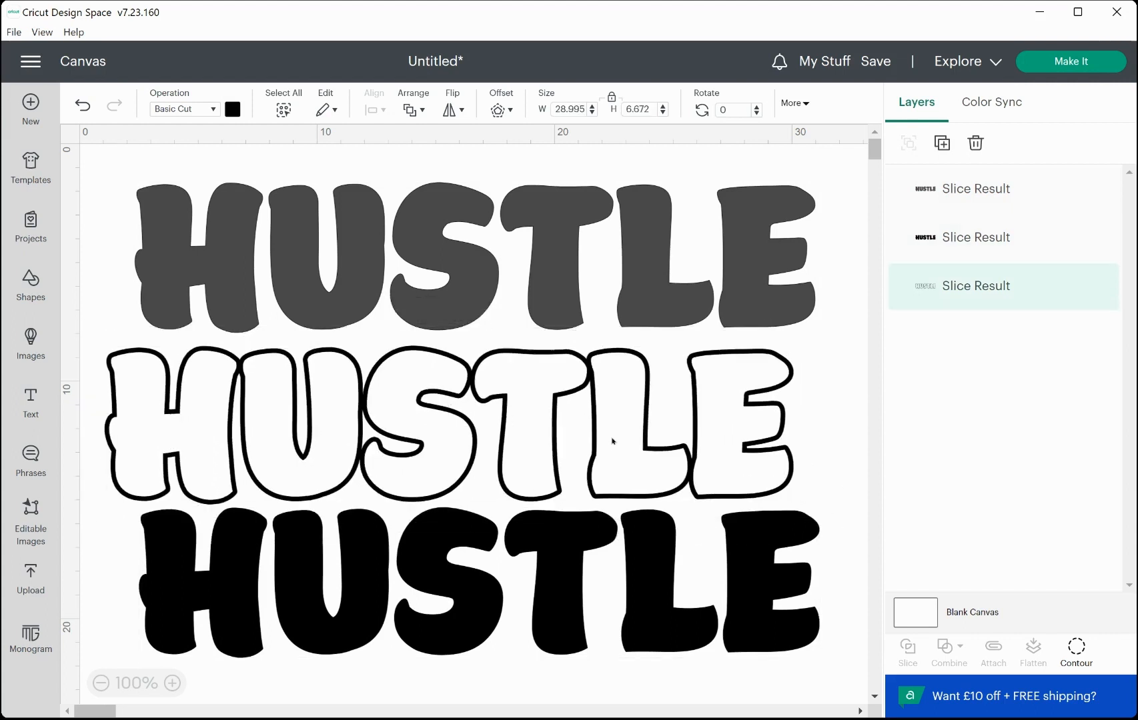
click(643, 262)
key(Delete)
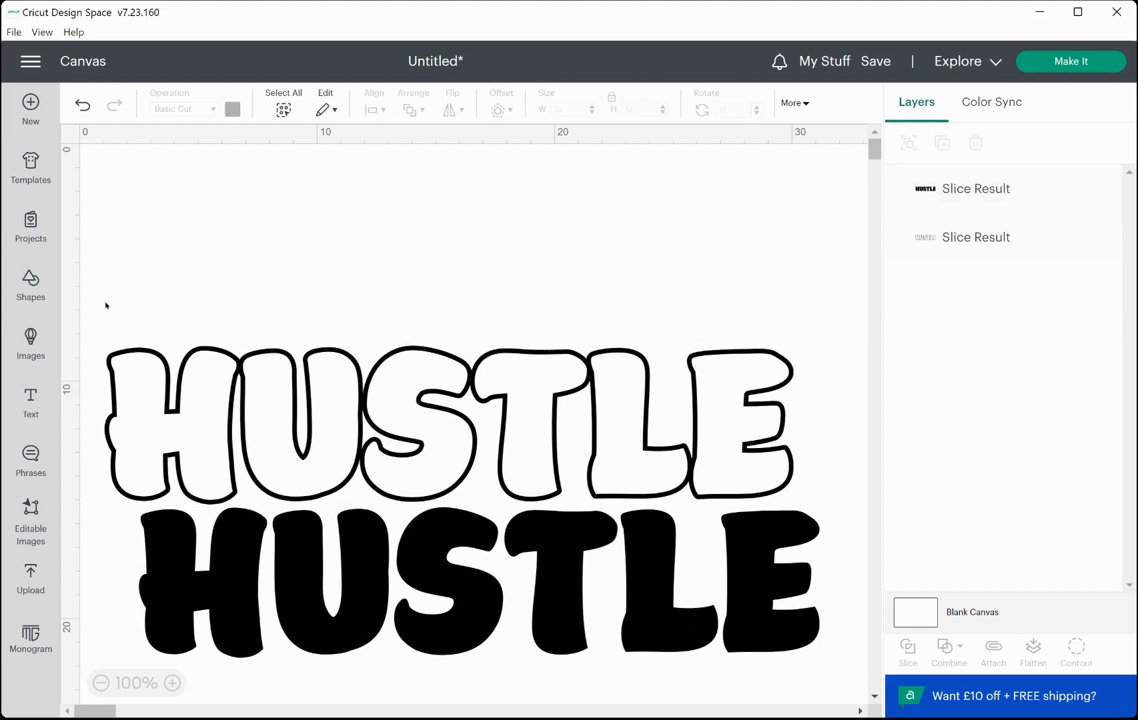
Select the outline and black letters together and scale them down to about 15.4 × 6.7 cm.
drag(105, 303, 462, 507)
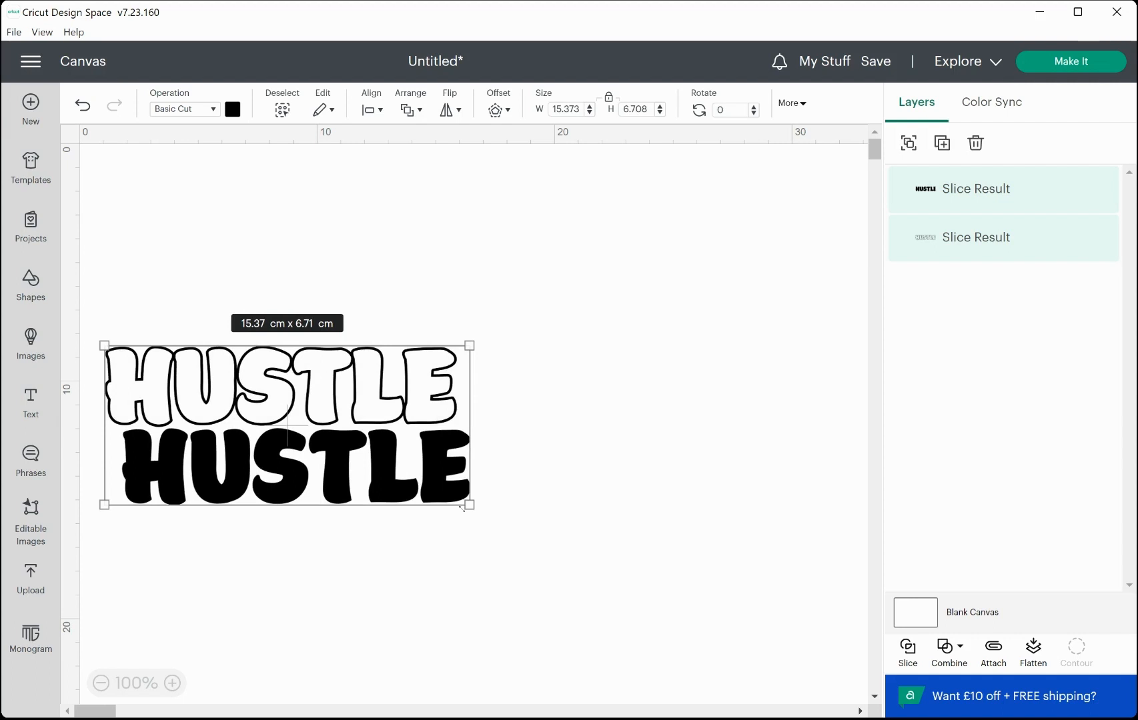
click(586, 467)
Pull the outline and black letters apart, placing the outline above the black letters.
drag(348, 365, 633, 551)
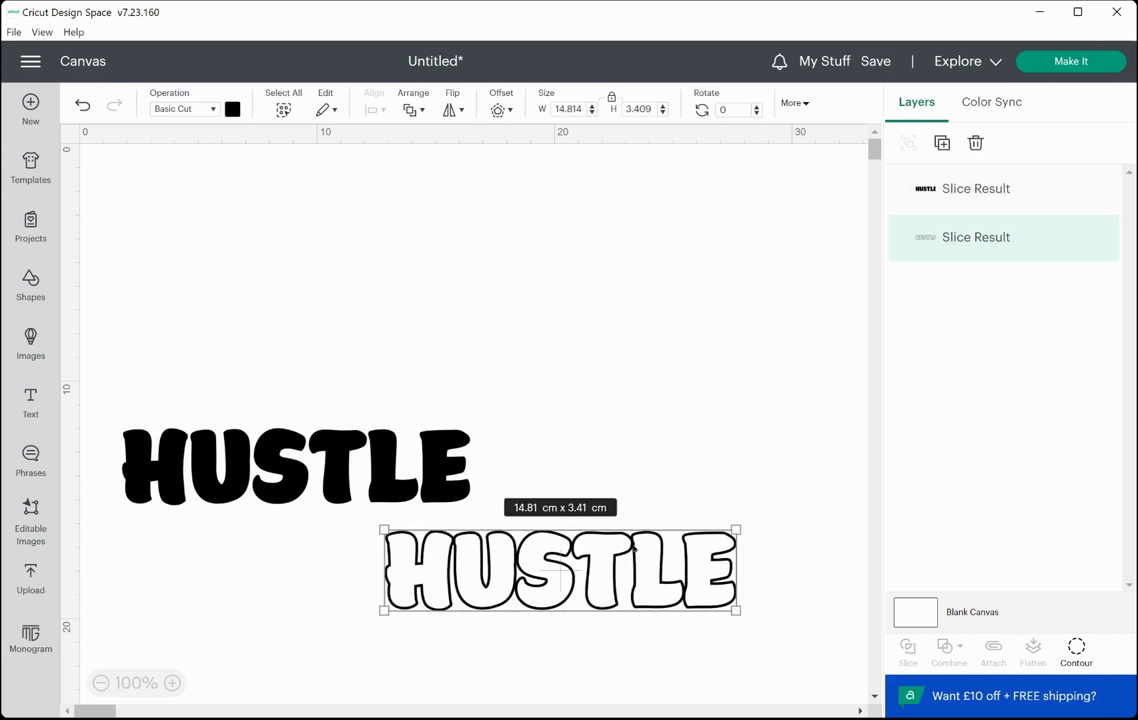
drag(408, 445, 467, 435)
mouse_move(499, 407)
mouse_down()
mouse_move(525, 404)
mouse_move(510, 412)
mouse_up()
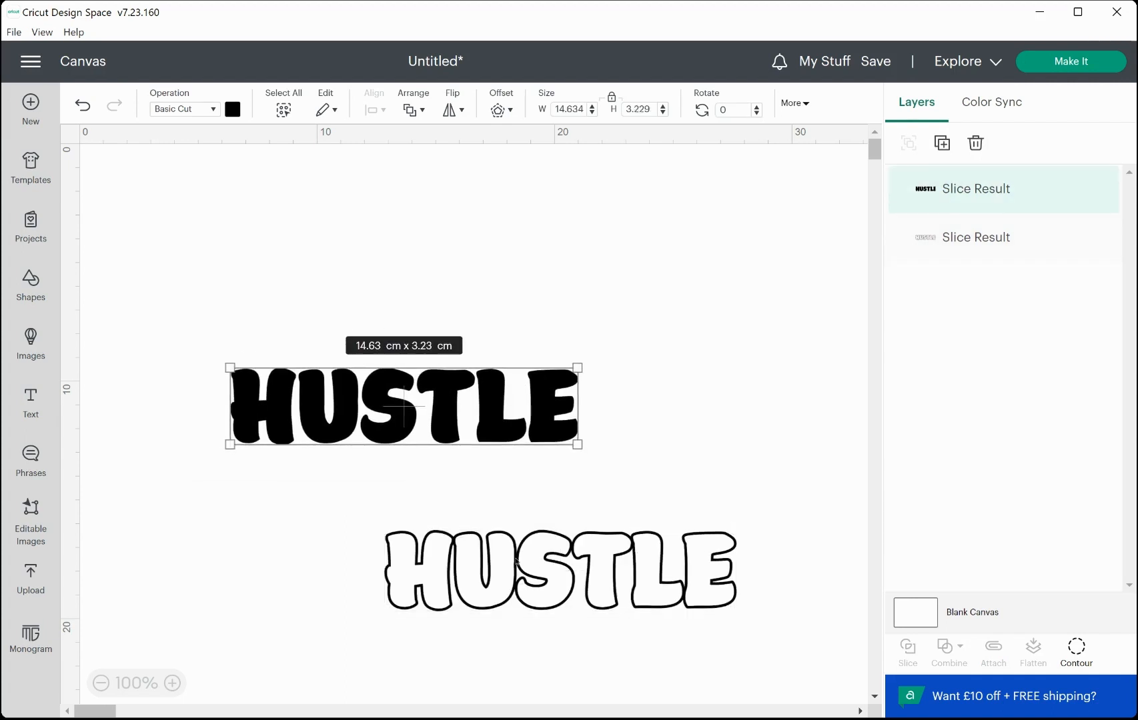
drag(516, 570, 429, 540)
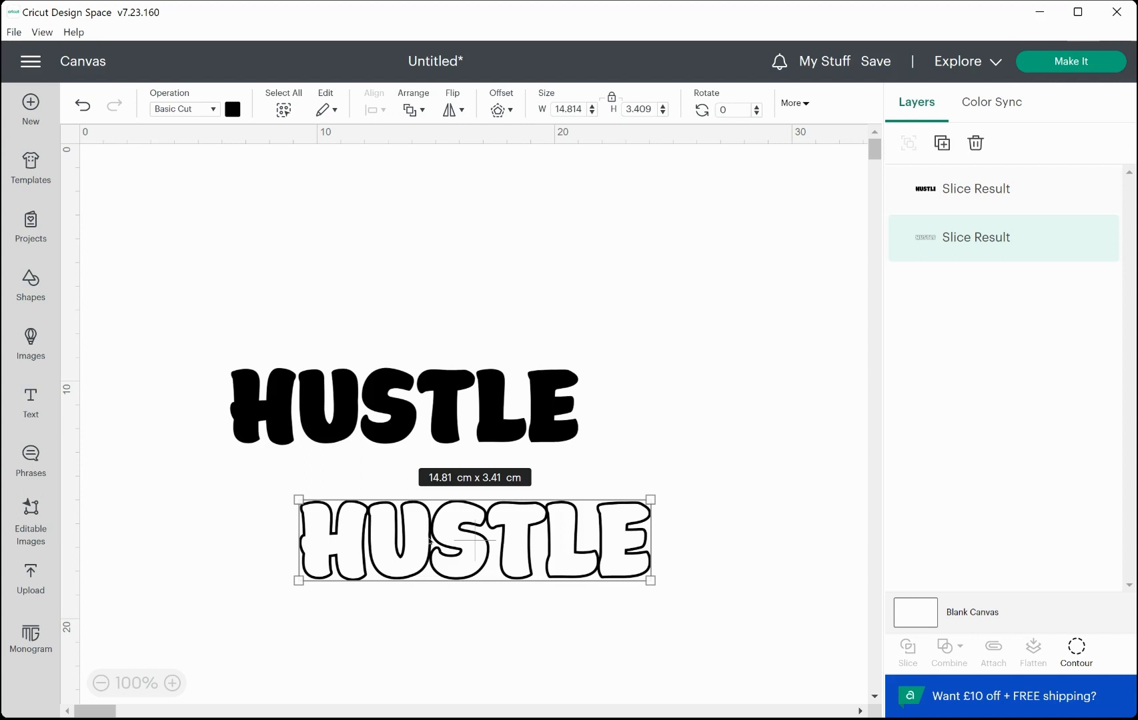
drag(429, 540, 376, 279)
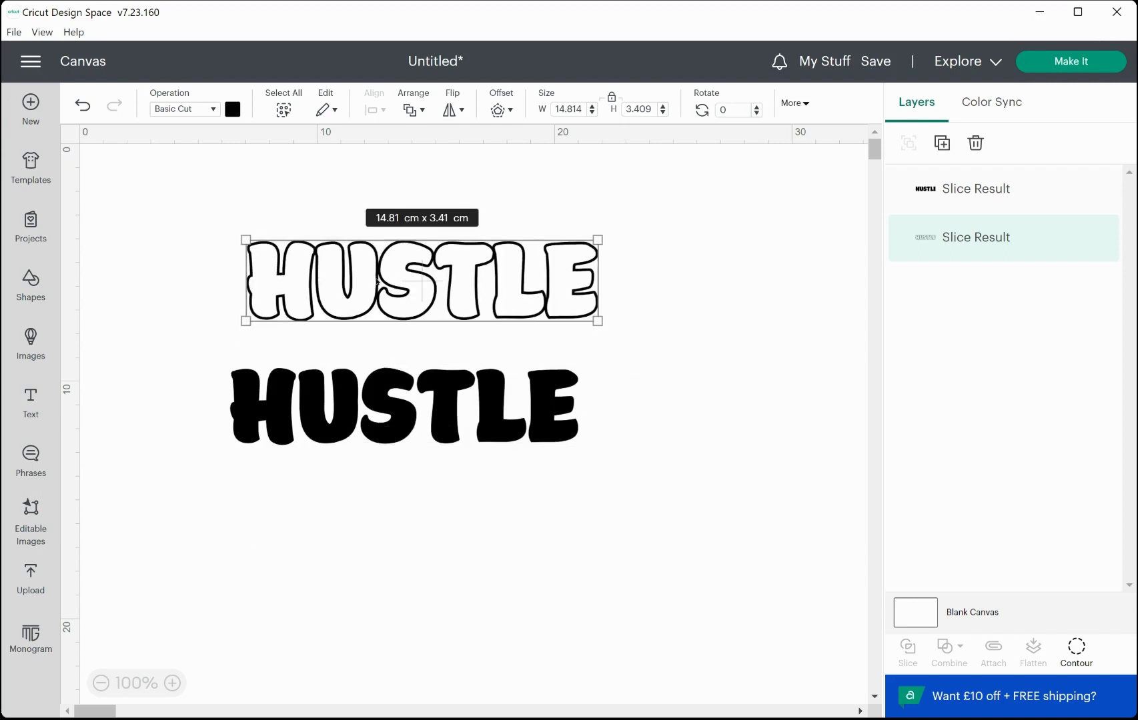
Duplicate the outline letters and place one copy above and one below the black letters.
right_click(377, 283)
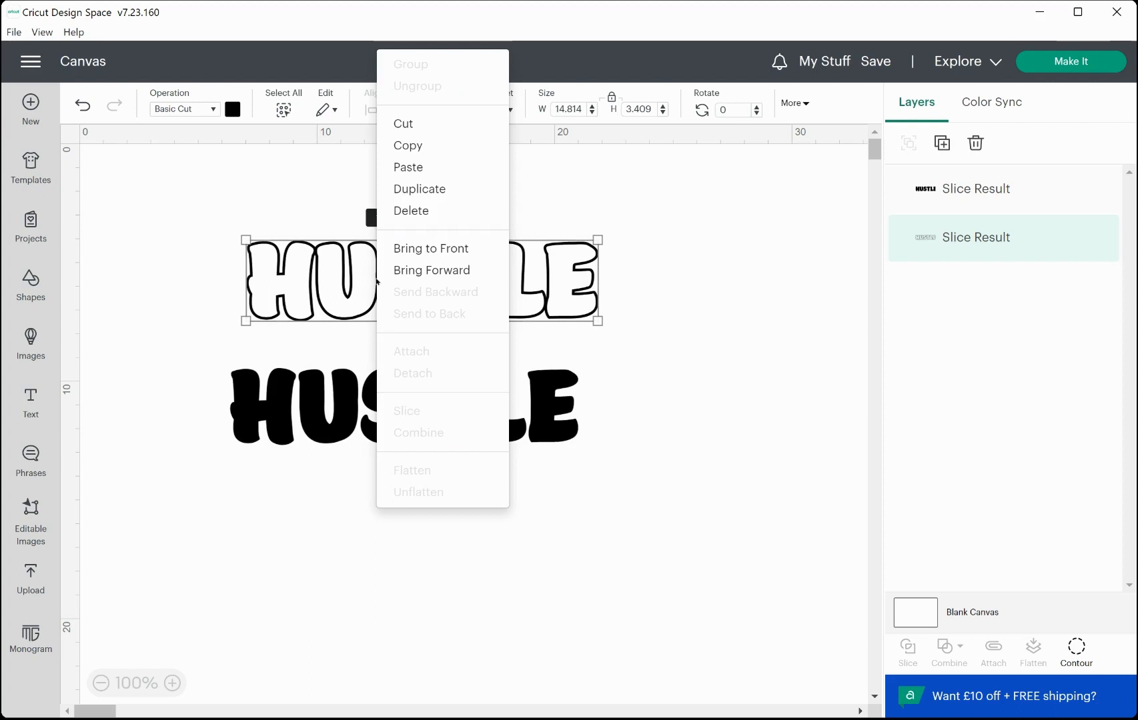
click(434, 190)
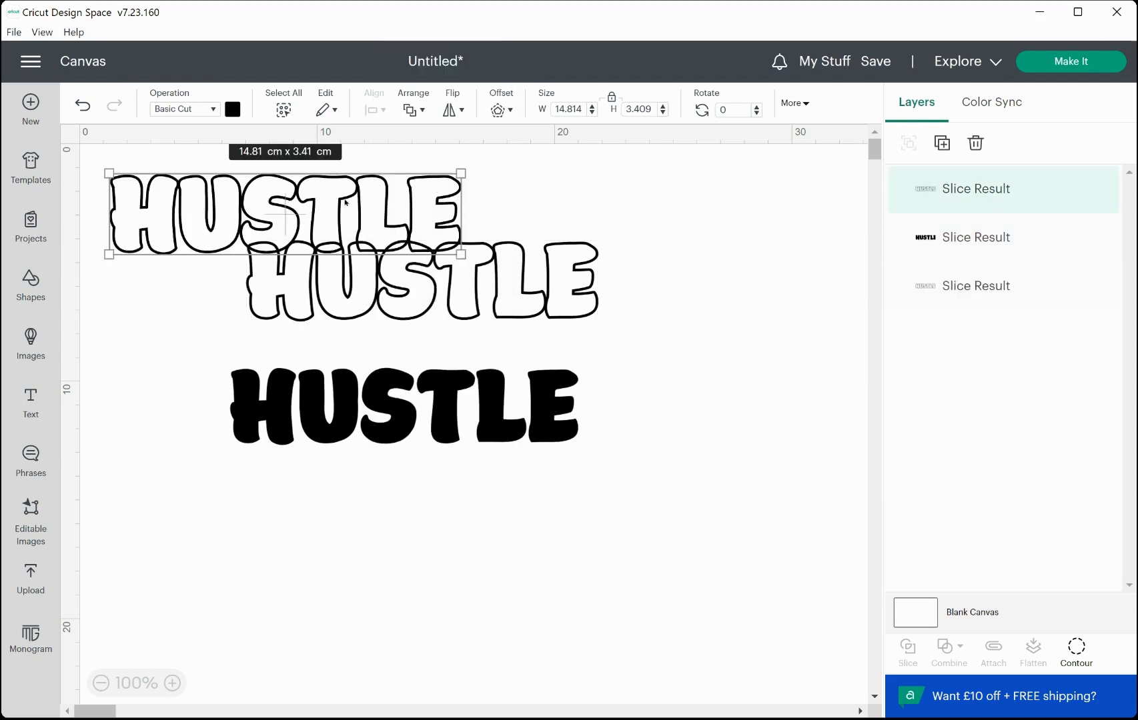
drag(343, 205, 472, 615)
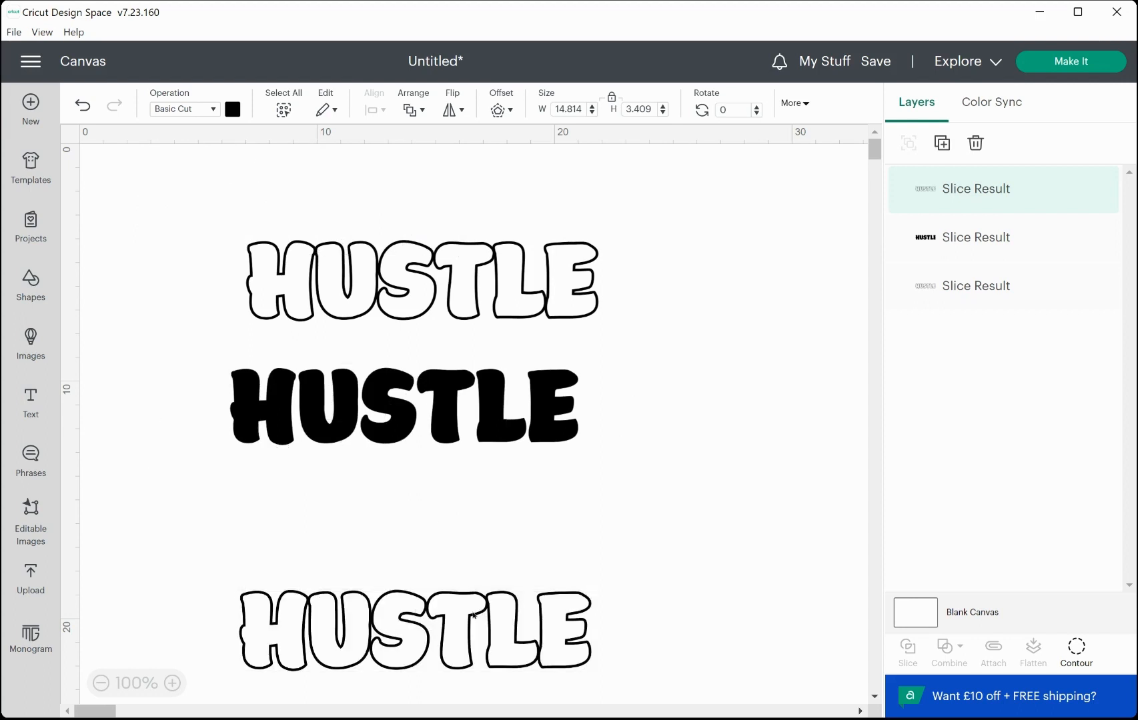
drag(437, 298, 423, 212)
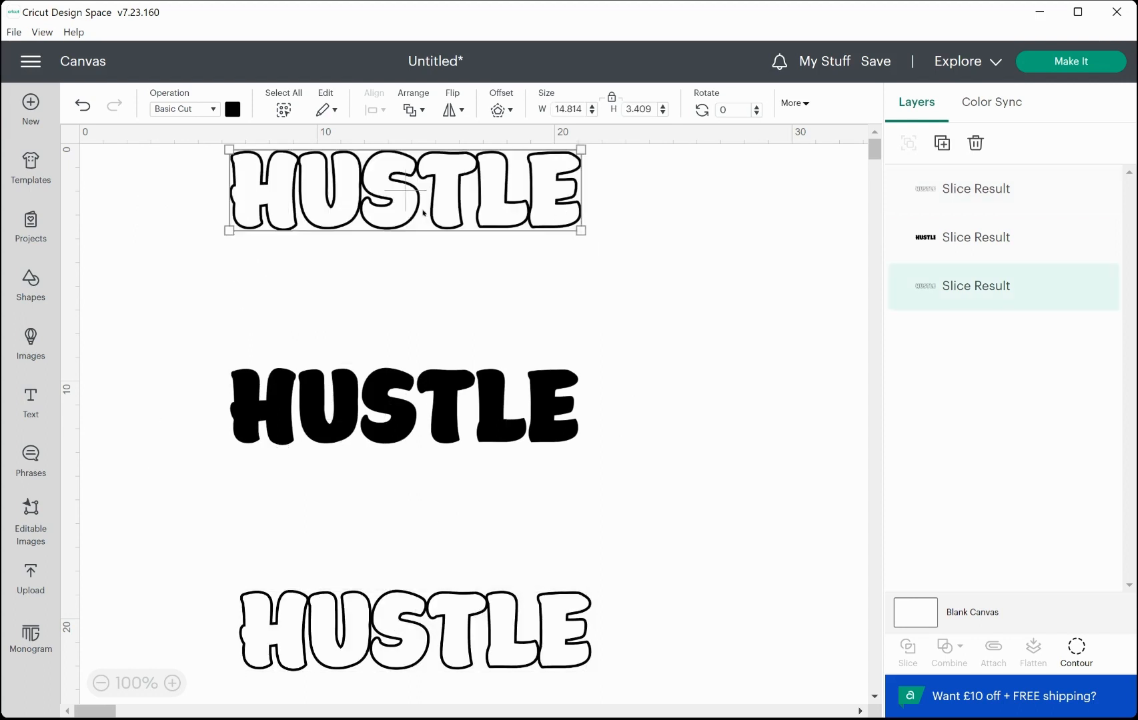
click(423, 213)
Insert a square, unlock its proportions and stretch it into a bar about 19.4 × 1.34 cm across the upper outline.
click(28, 287)
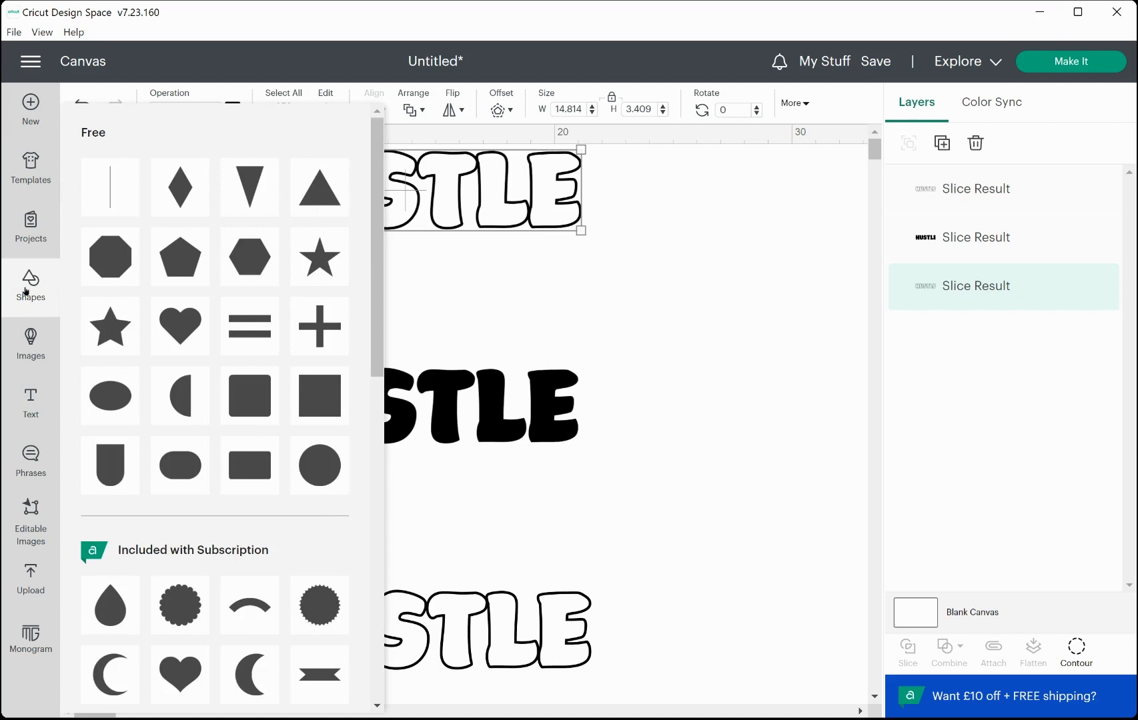
click(326, 404)
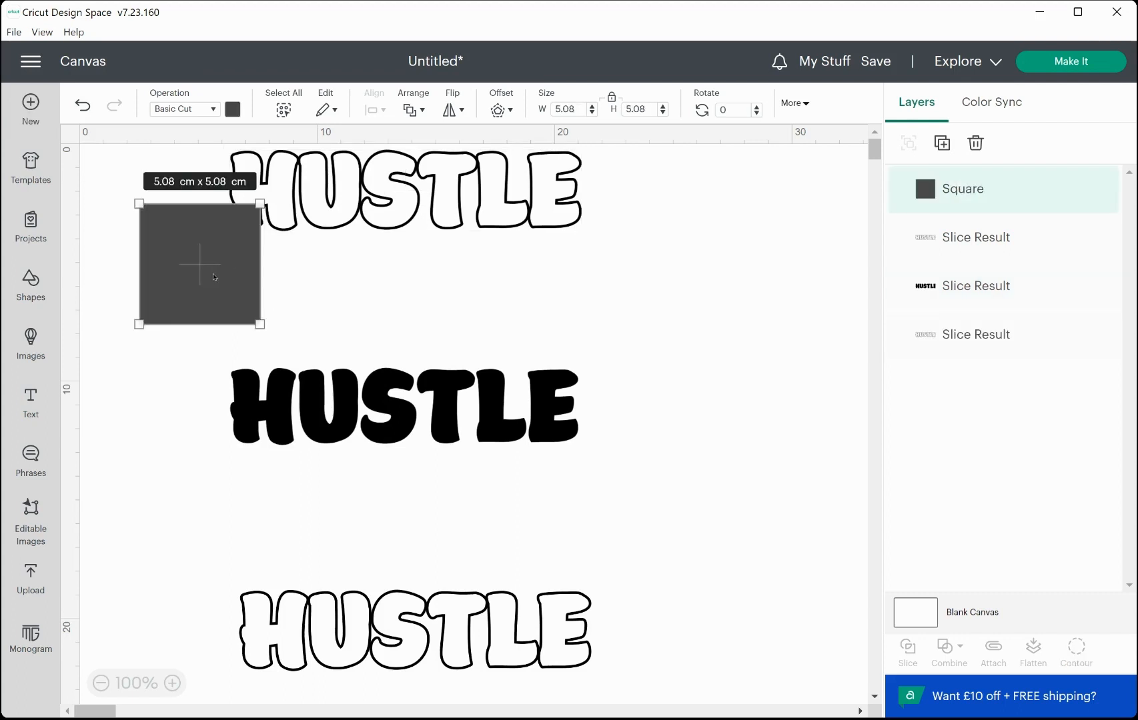
drag(250, 313, 200, 281)
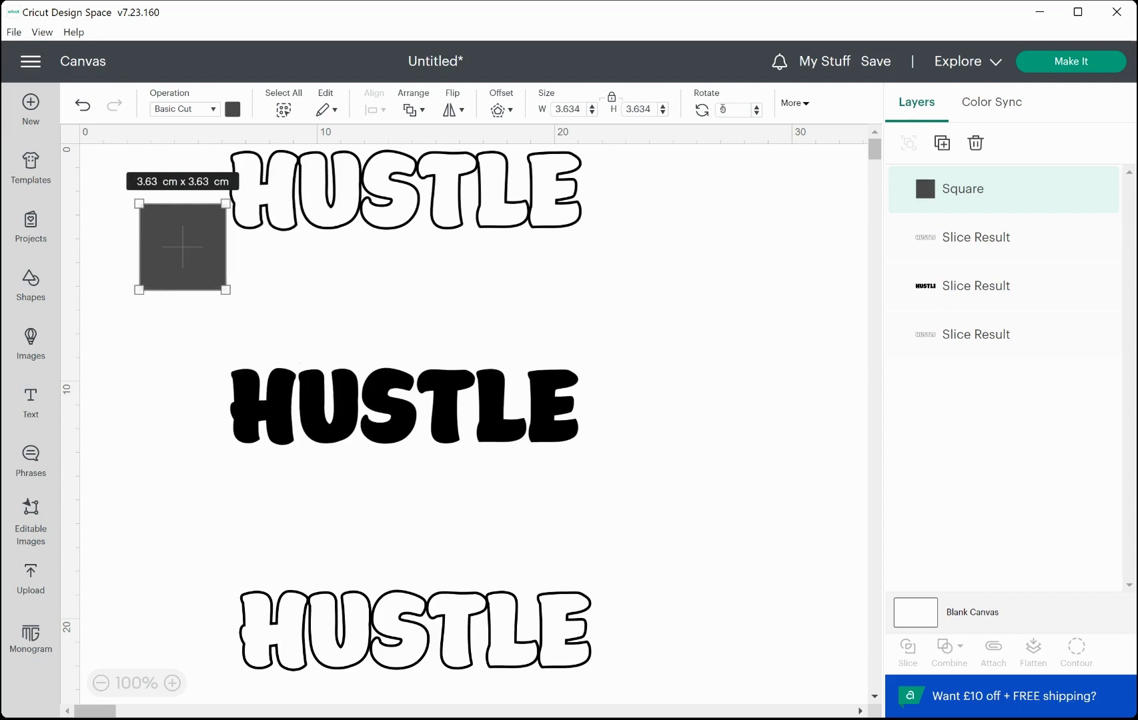
click(611, 98)
drag(227, 291, 620, 201)
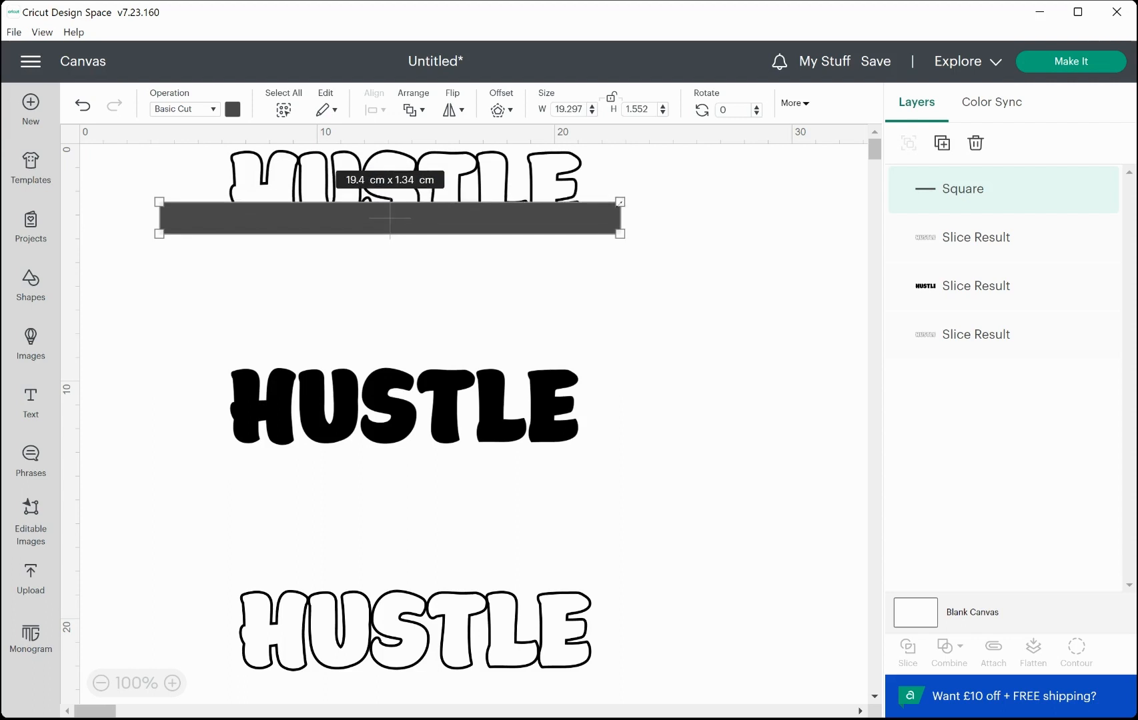
Duplicate the bar and move the copy over the lower outline letters.
click(620, 338)
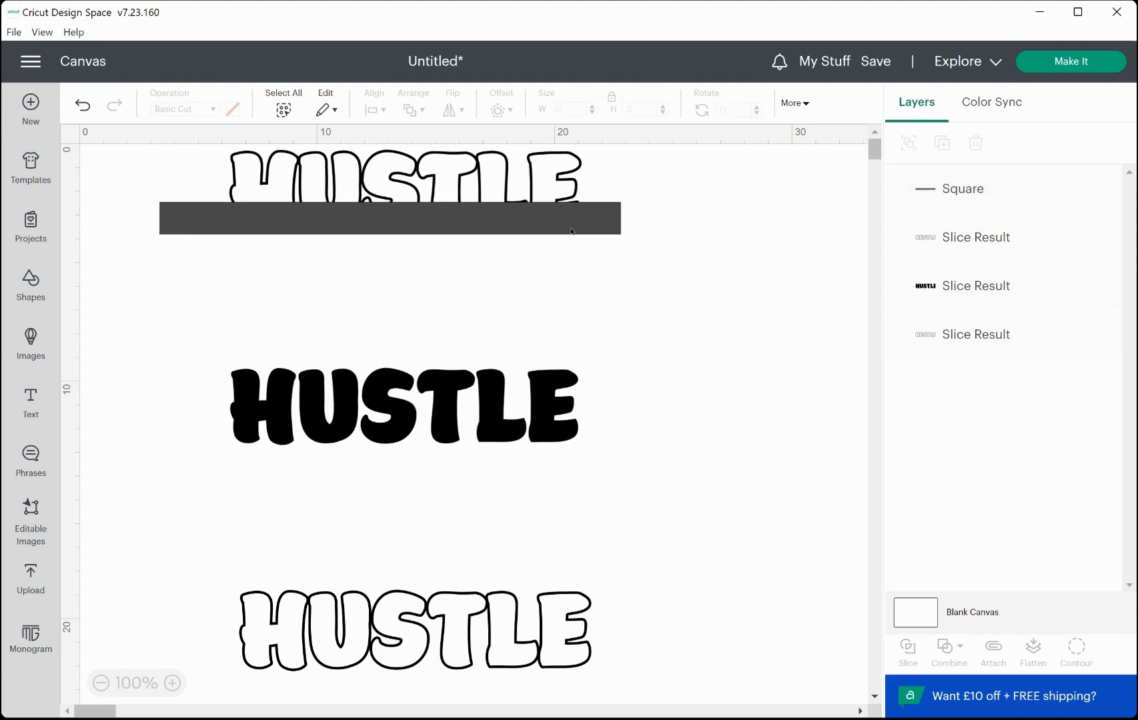
drag(572, 231, 571, 231)
right_click(572, 231)
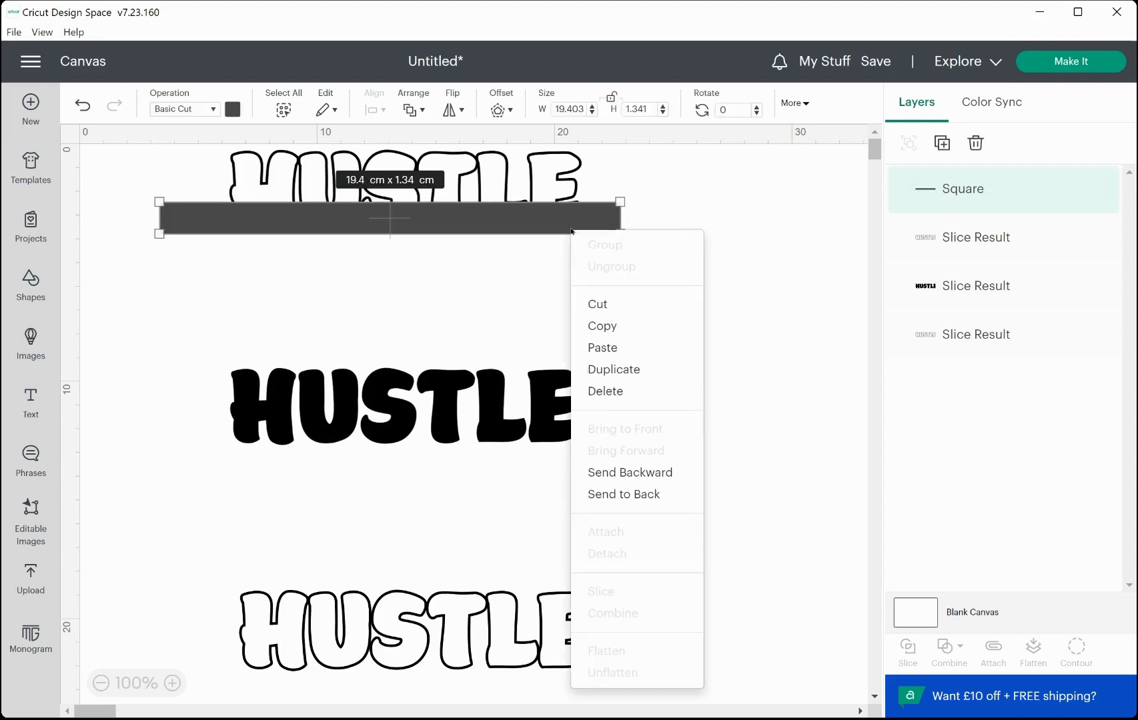
click(610, 369)
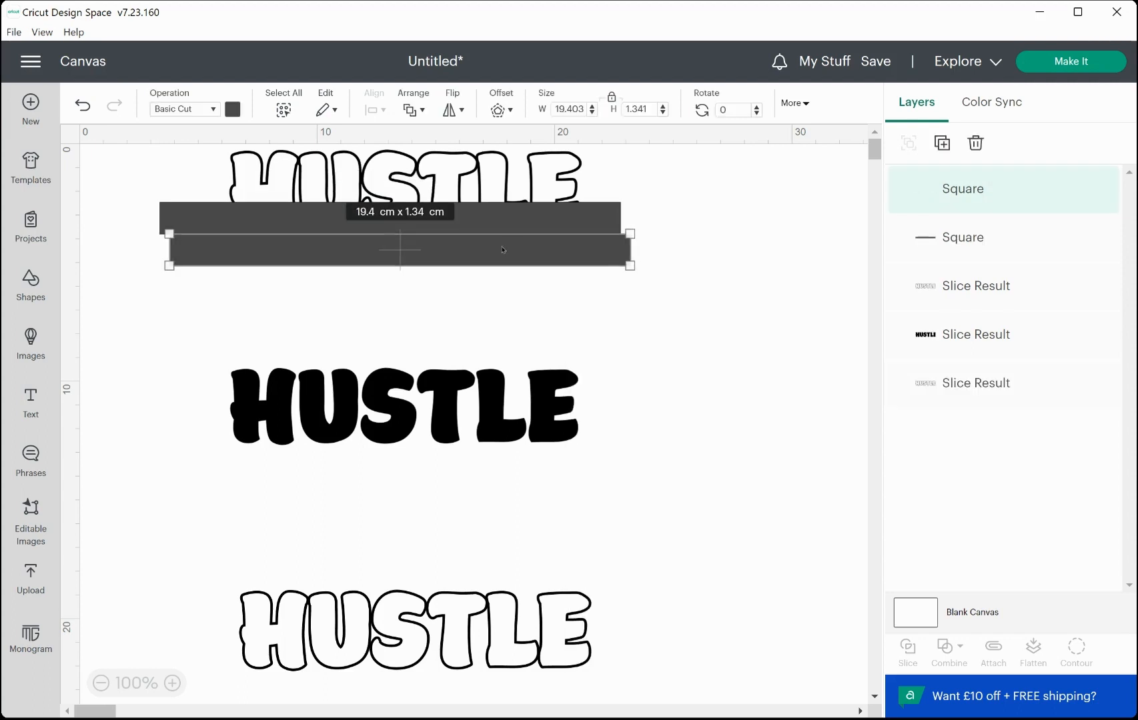
drag(503, 249, 514, 612)
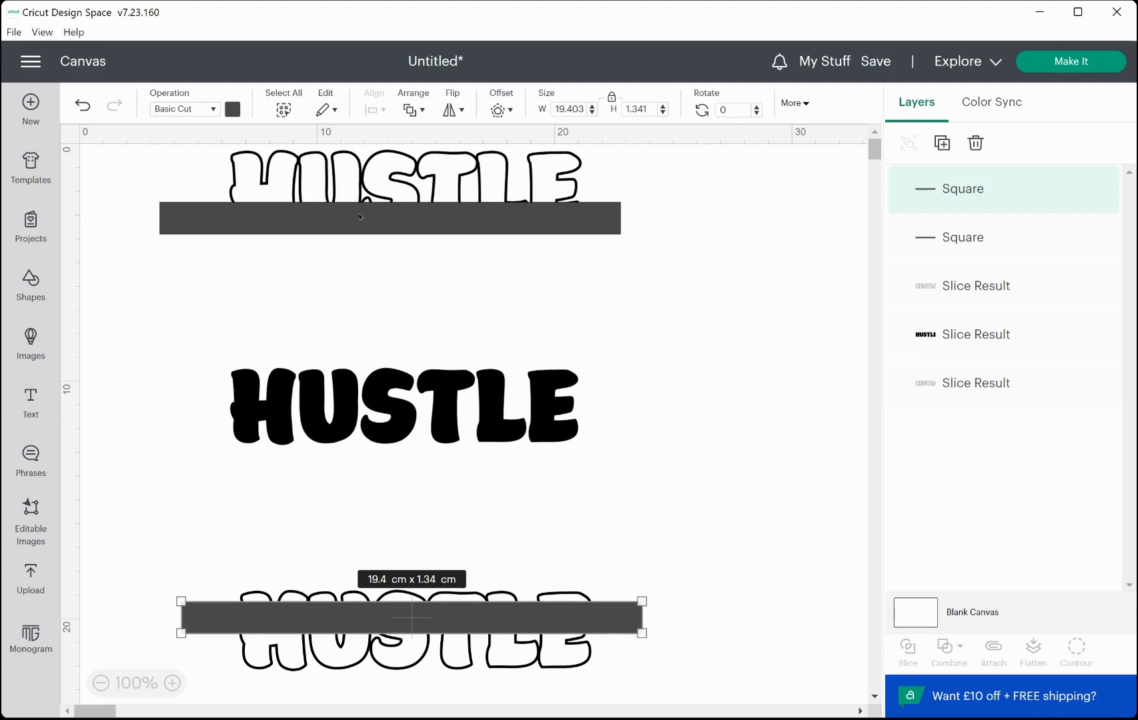
Align the upper bar and outline along their bottom edges and slice them together.
drag(647, 278, 210, 162)
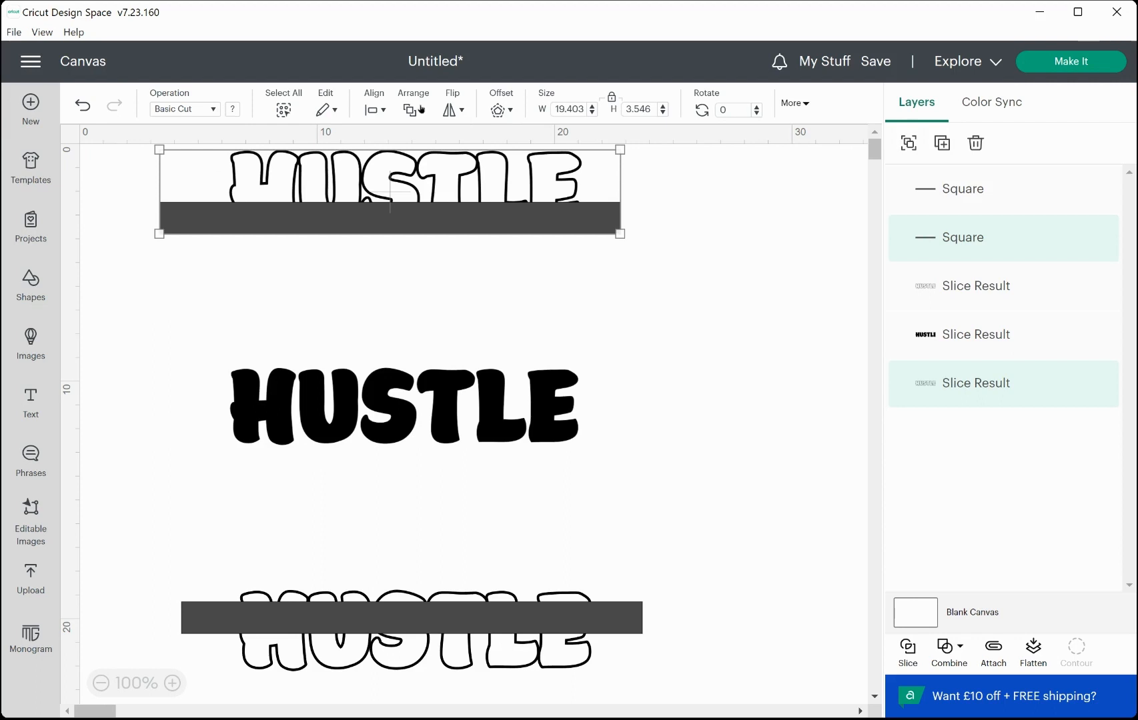
click(385, 109)
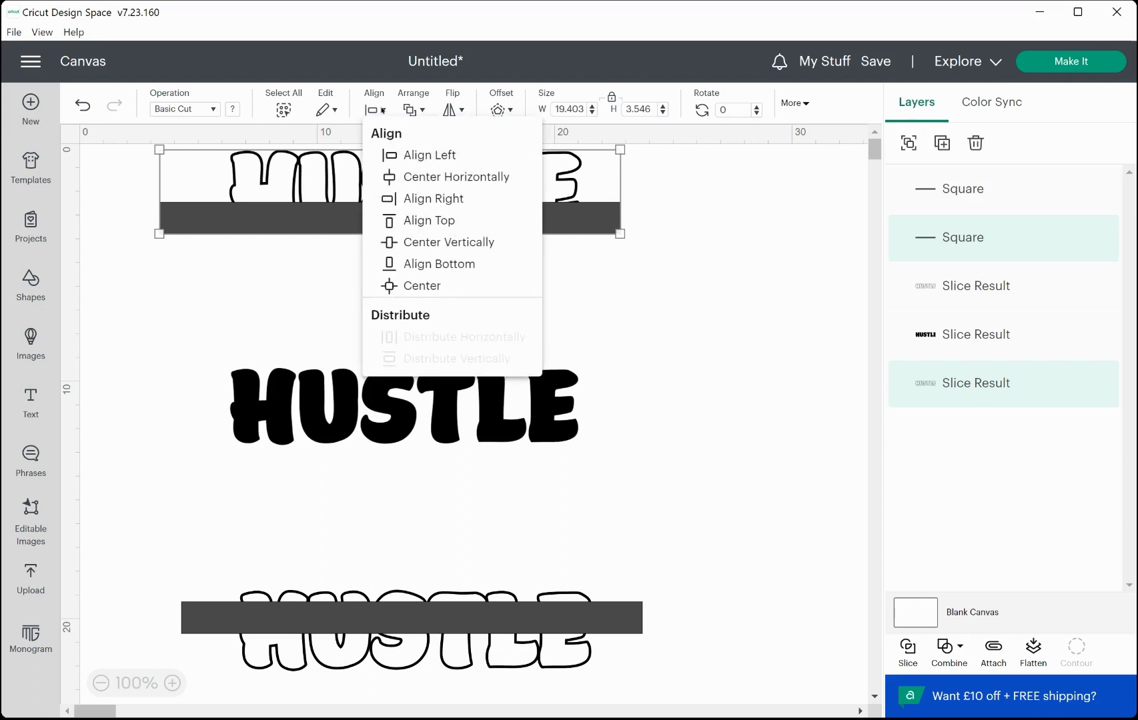
click(420, 264)
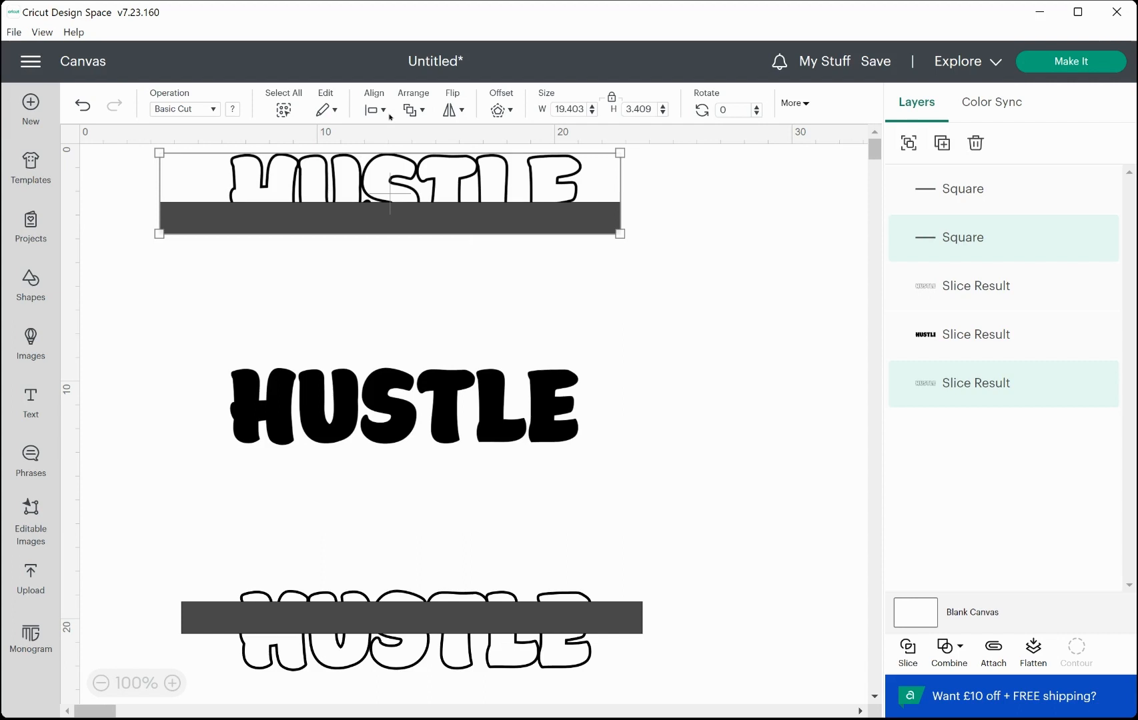
click(637, 293)
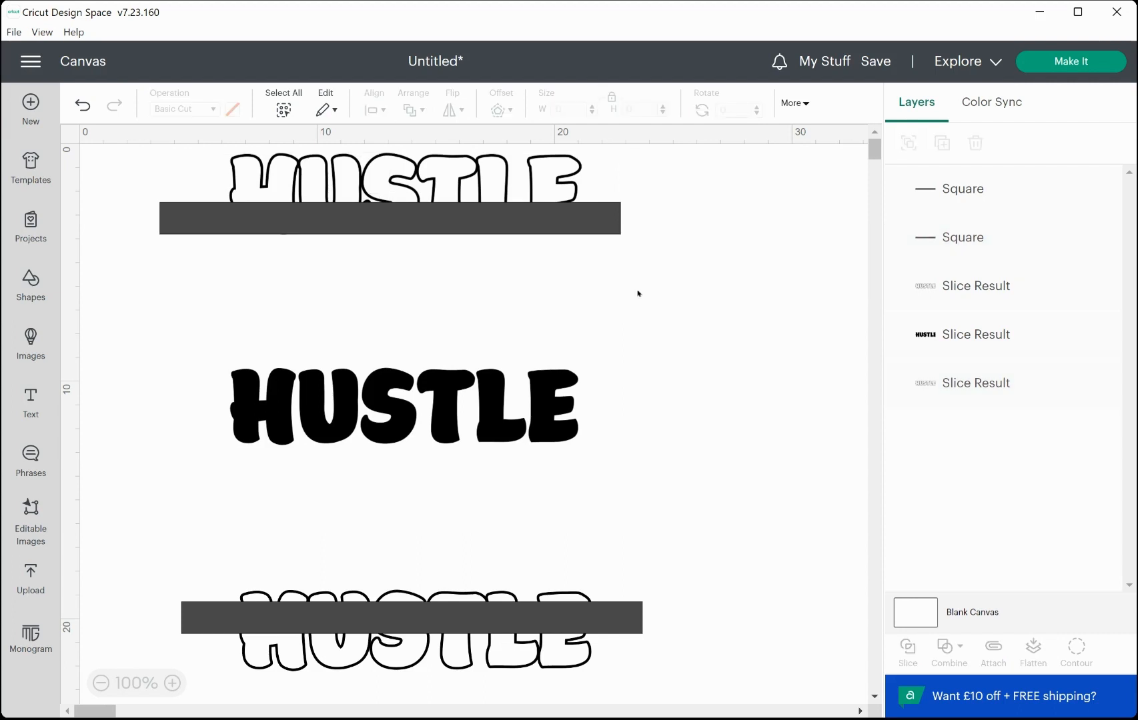
drag(637, 293, 236, 144)
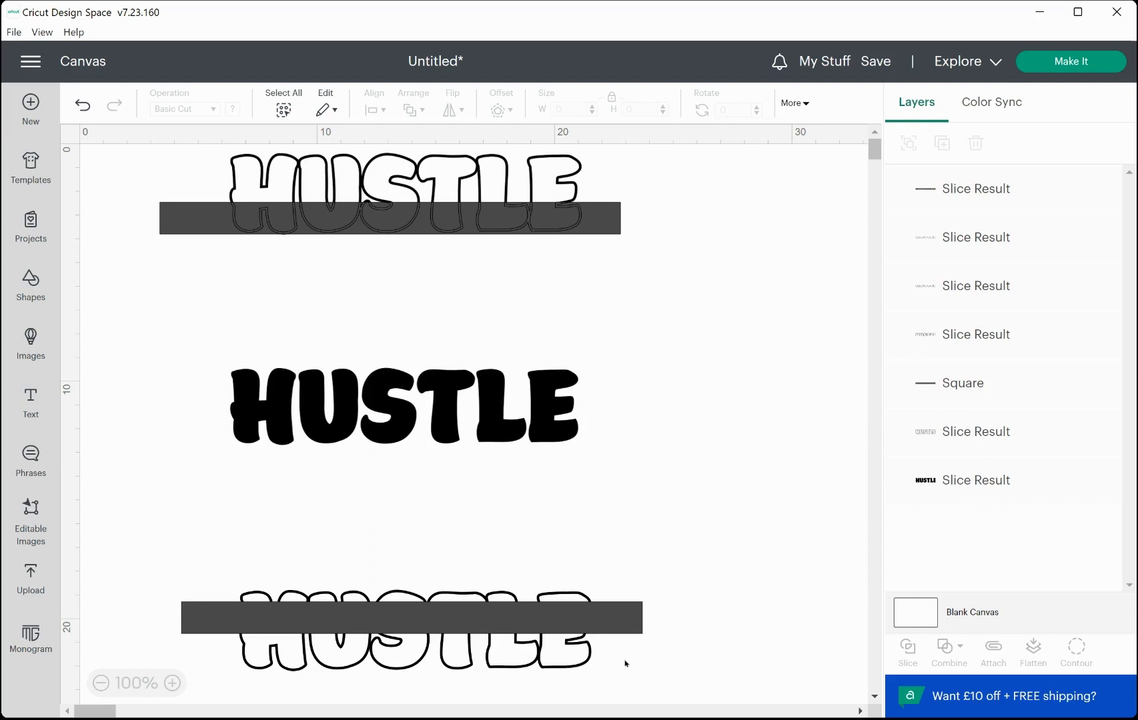
Align the lower bar and outline along their top edges and slice them together.
drag(177, 568, 591, 665)
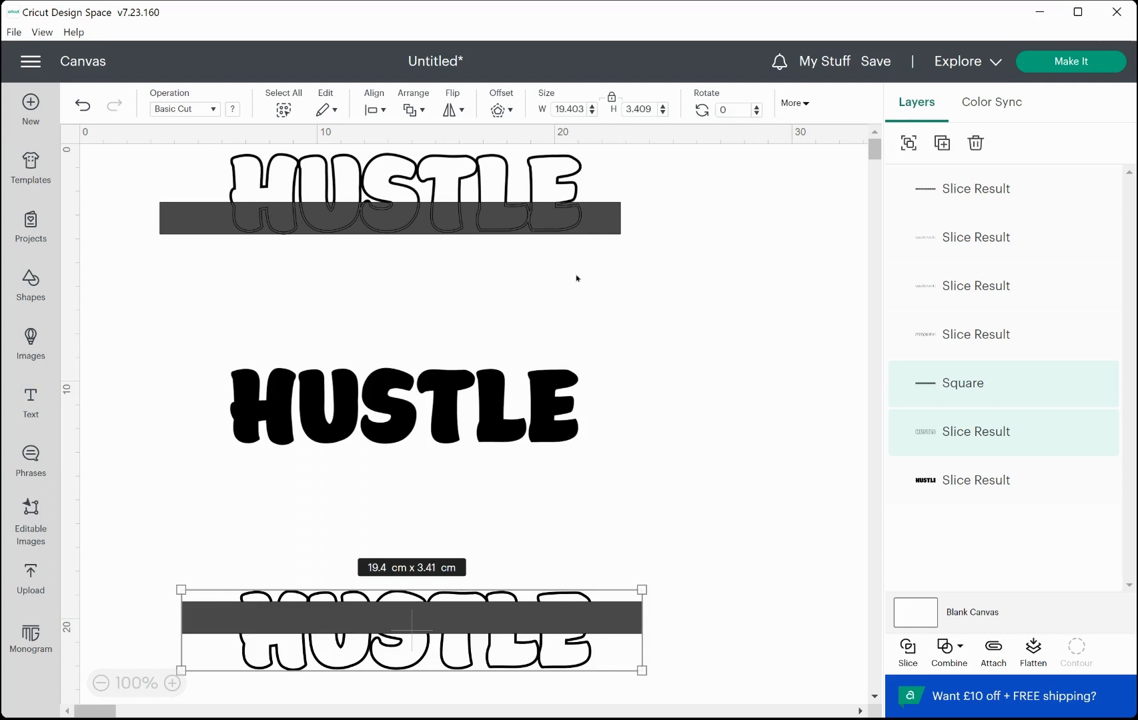
click(374, 111)
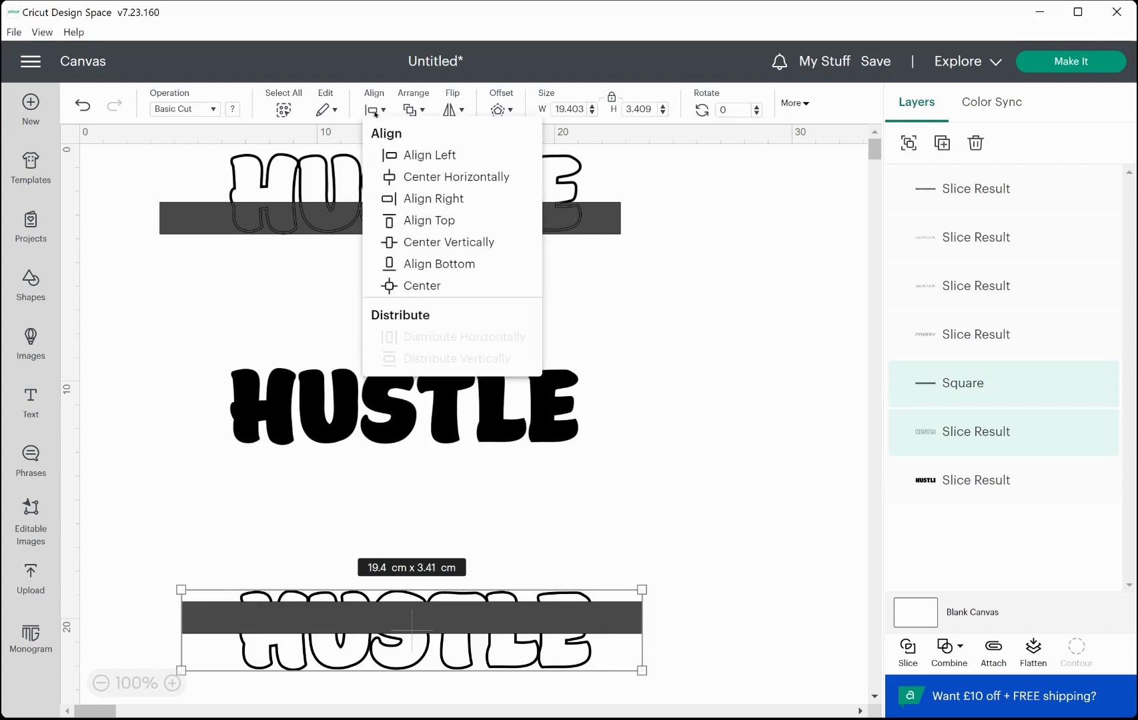
click(403, 220)
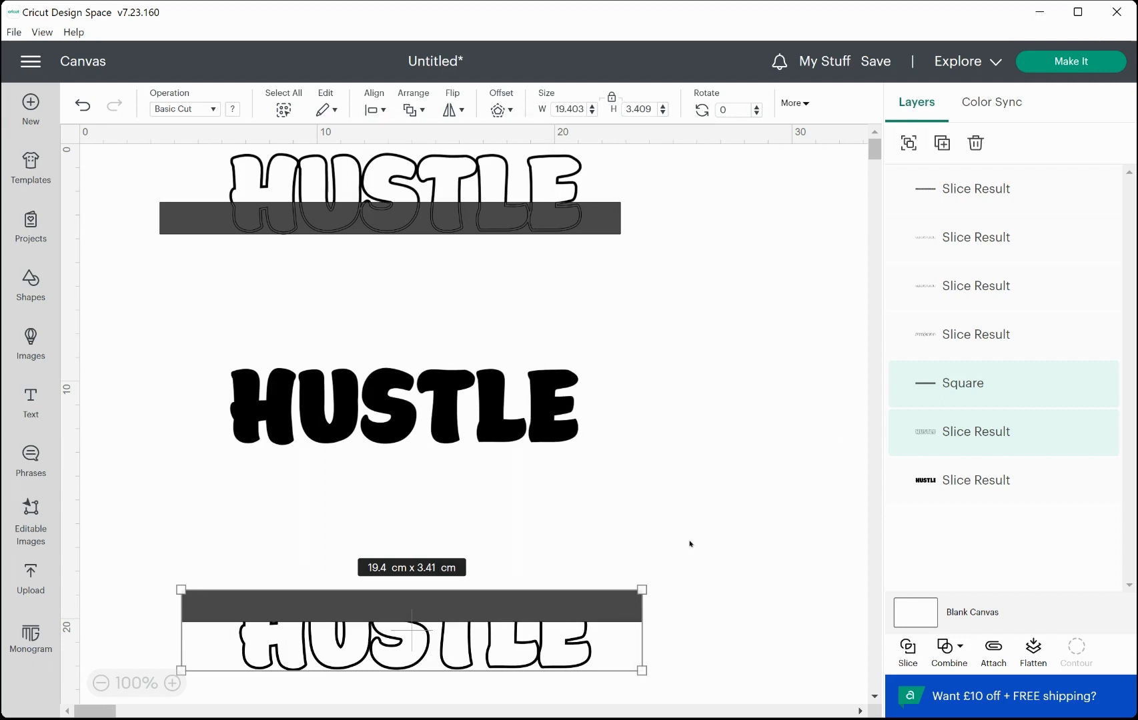
click(908, 650)
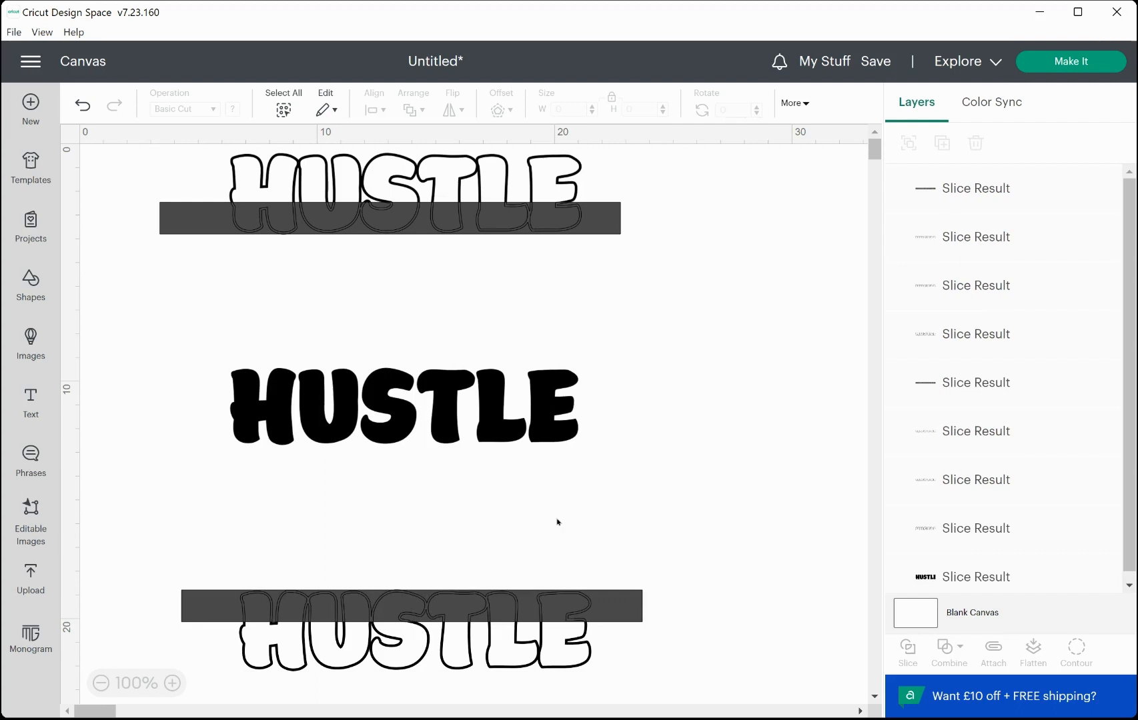
Move the upper outline's top half and the lower outline's bottom half against the black letters.
click(562, 160)
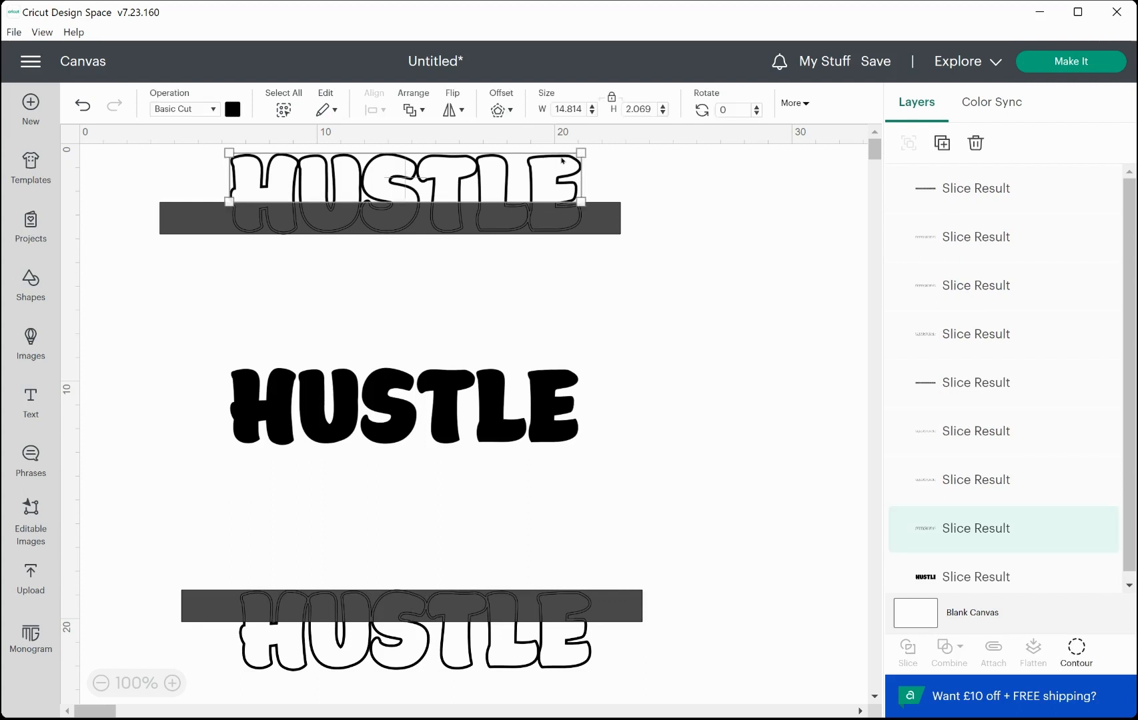
drag(562, 160, 560, 328)
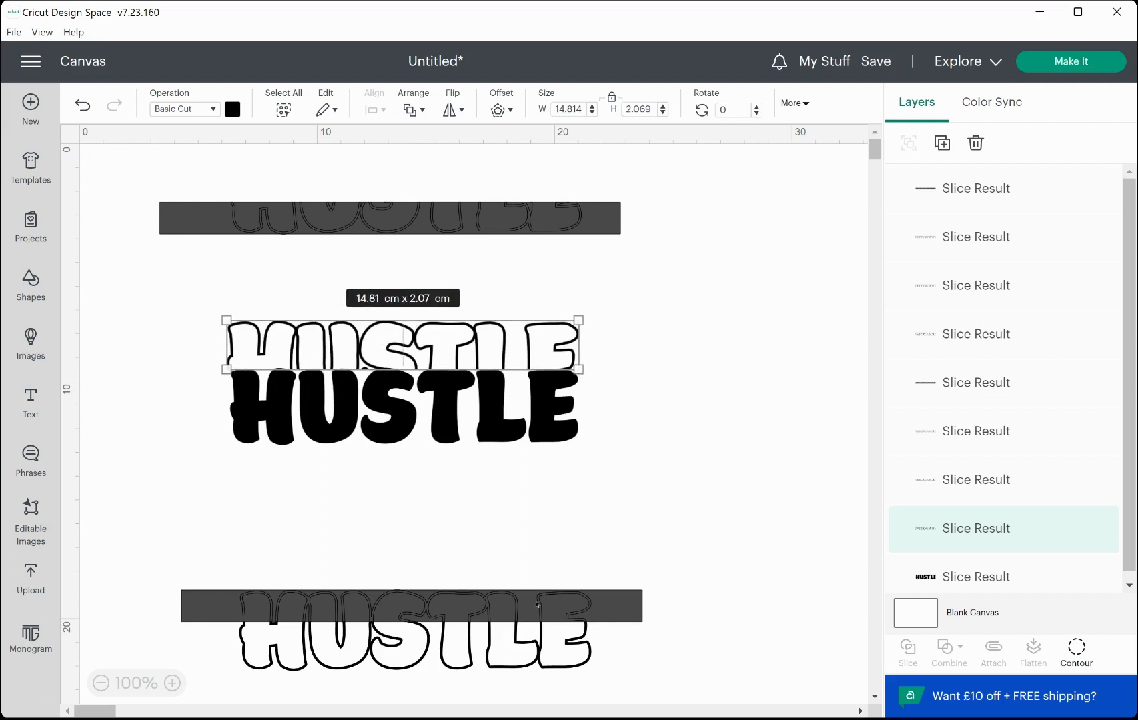
drag(546, 656, 537, 476)
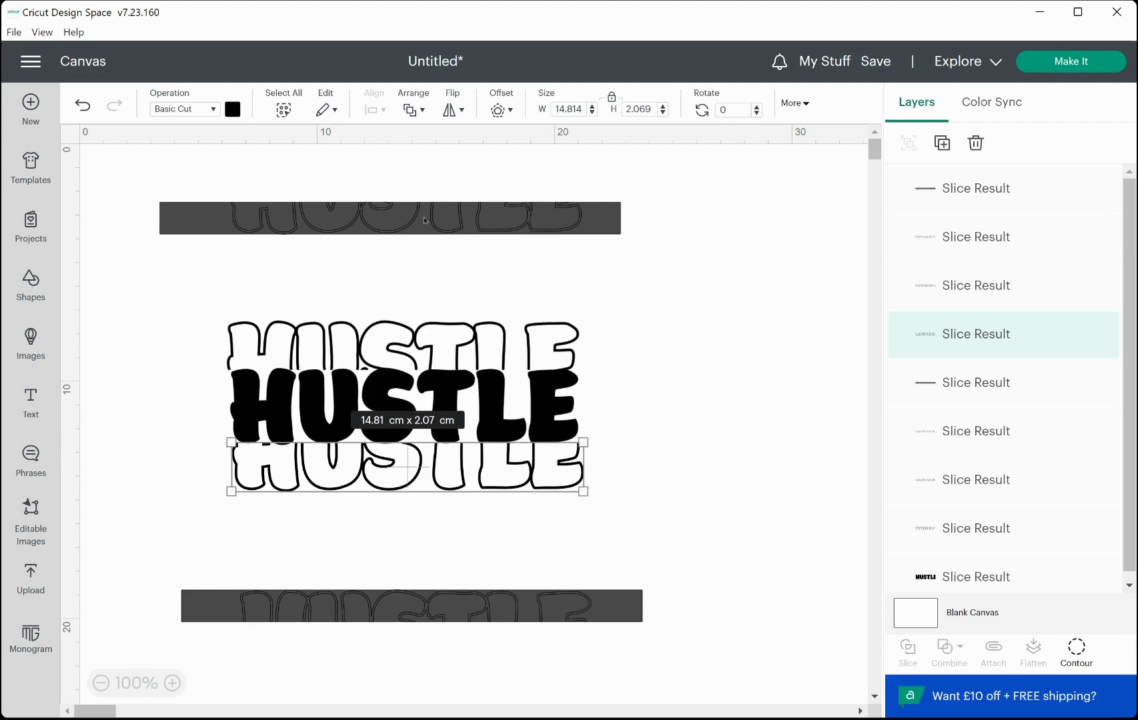
Select and delete the leftover upper bar.
drag(424, 220, 519, 267)
key(Delete)
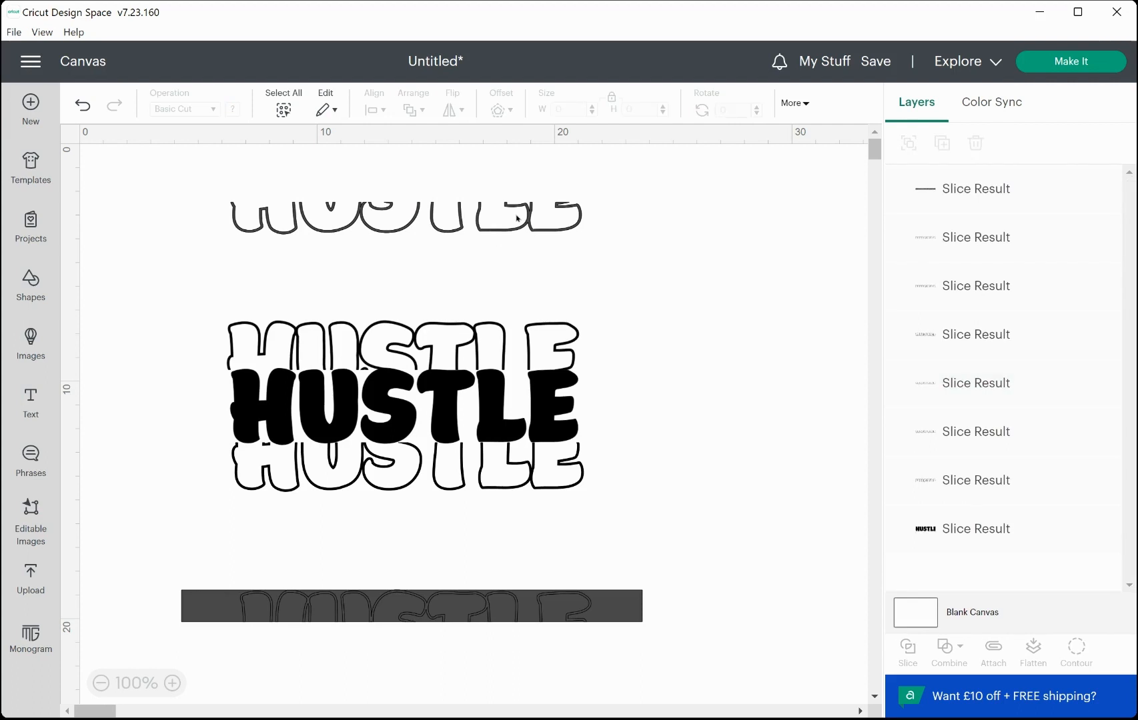
Move a leftover outline strip slightly down and recolor it purple.
drag(515, 218, 498, 277)
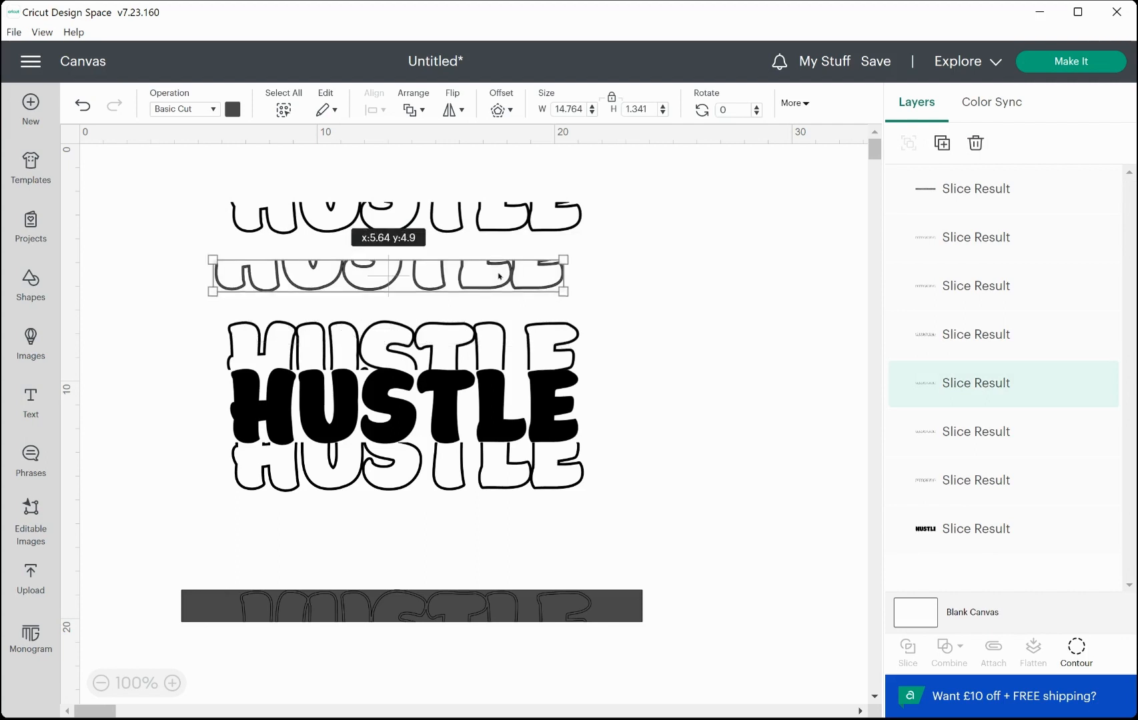
click(233, 109)
click(273, 225)
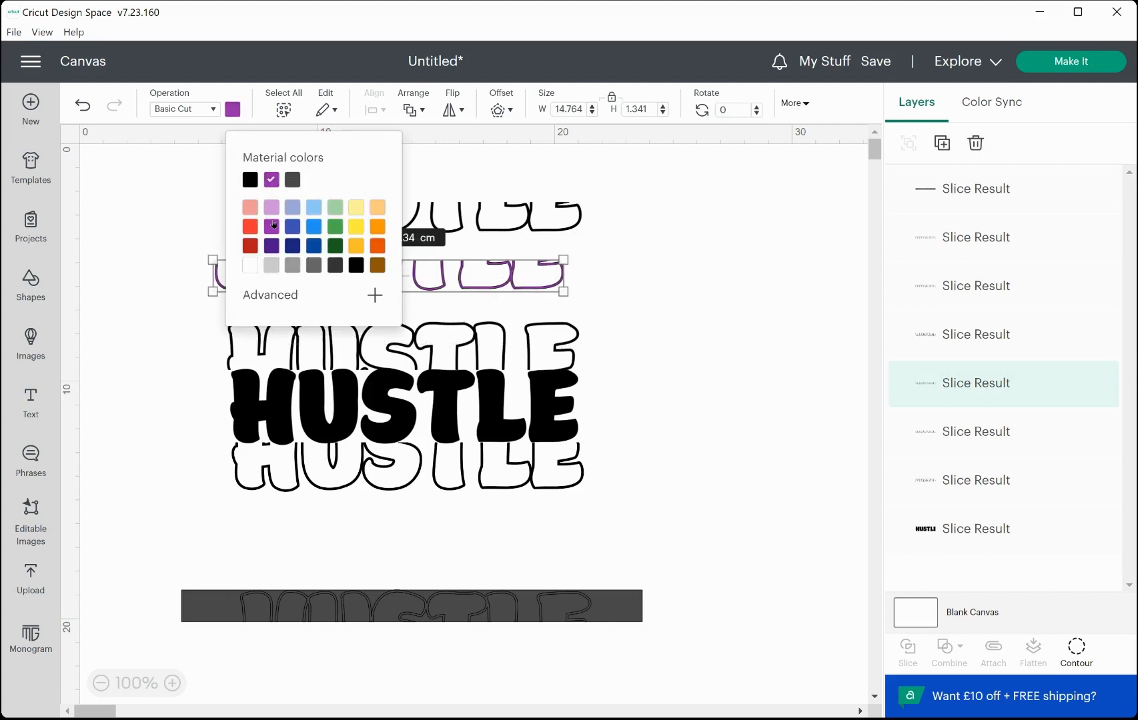
click(152, 169)
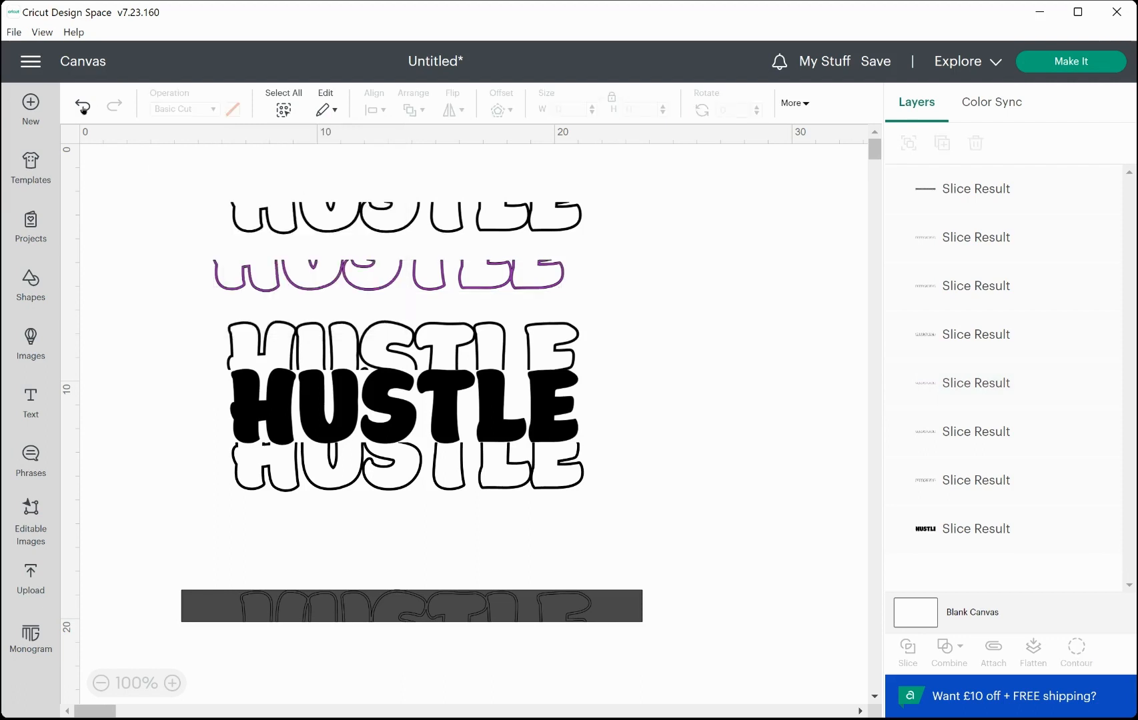
Undo the purple recolor and move the outline strip down below the lower outline.
click(80, 107)
drag(263, 282, 285, 518)
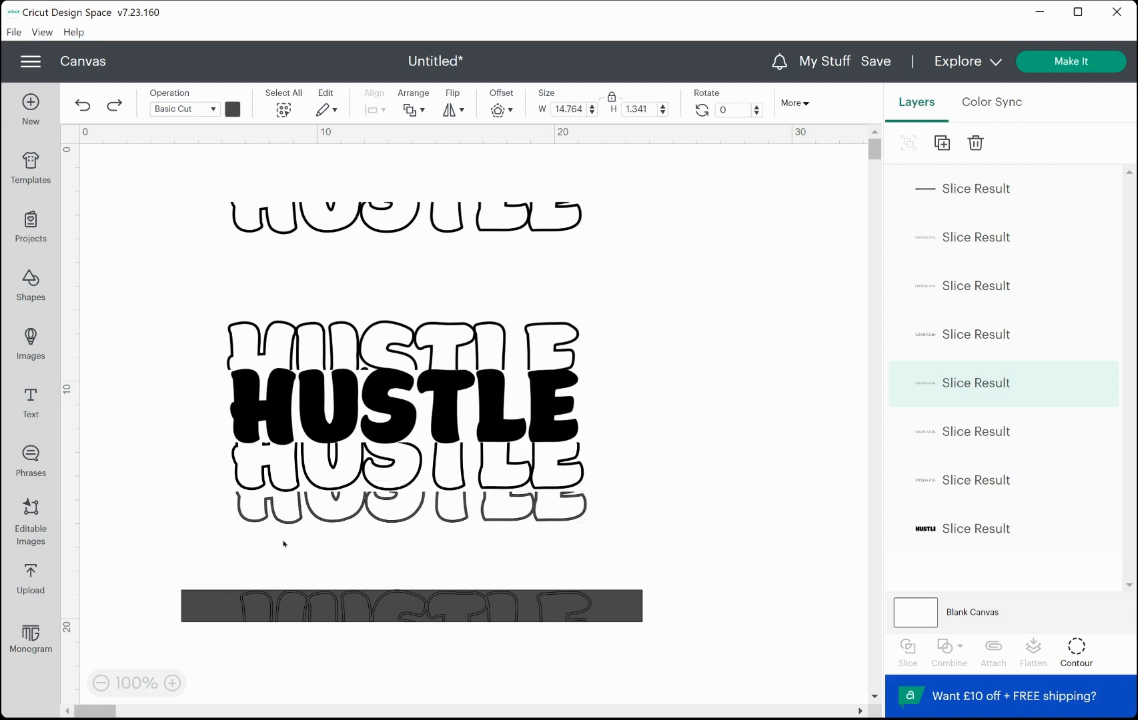
Select the leftover lower bar and delete it.
drag(249, 595, 240, 558)
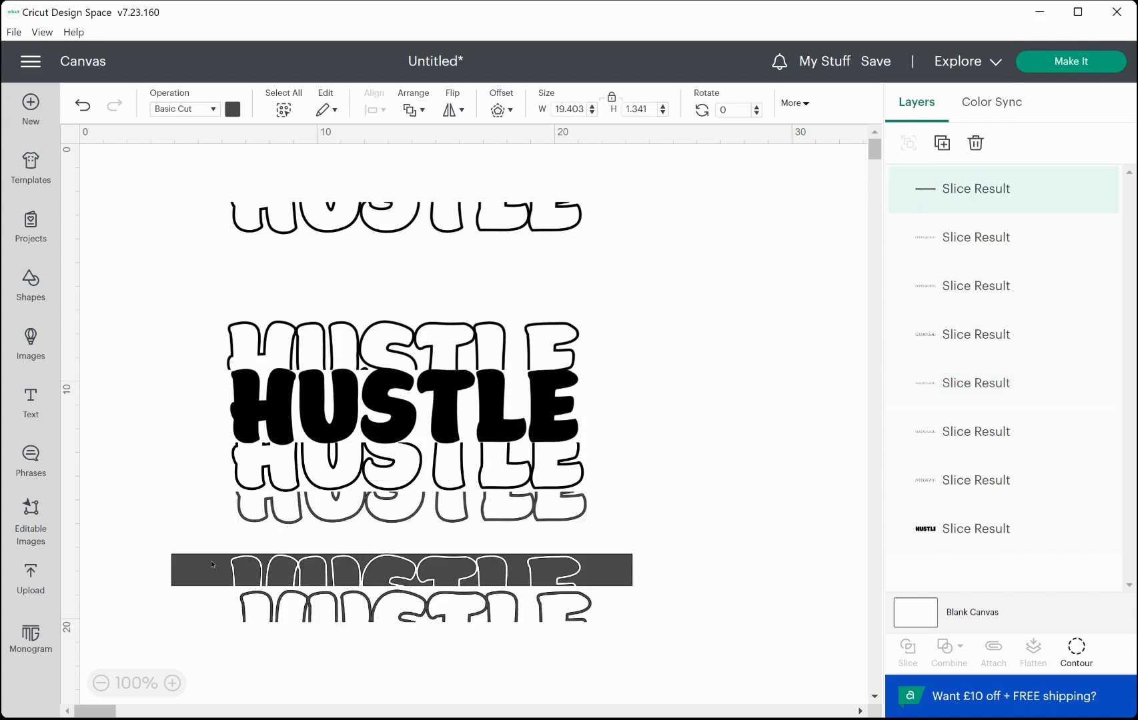
key(Delete)
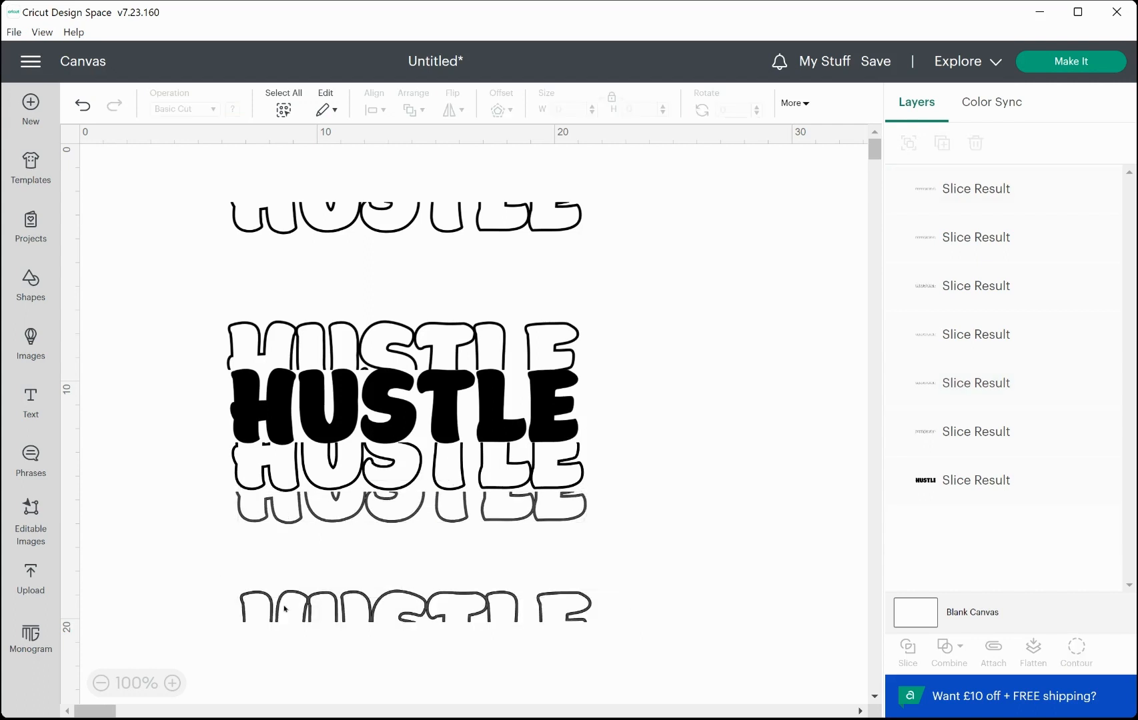
Move an outline strip up just above the upper outline, then delete the topmost leftover strip.
drag(286, 609, 272, 304)
click(301, 220)
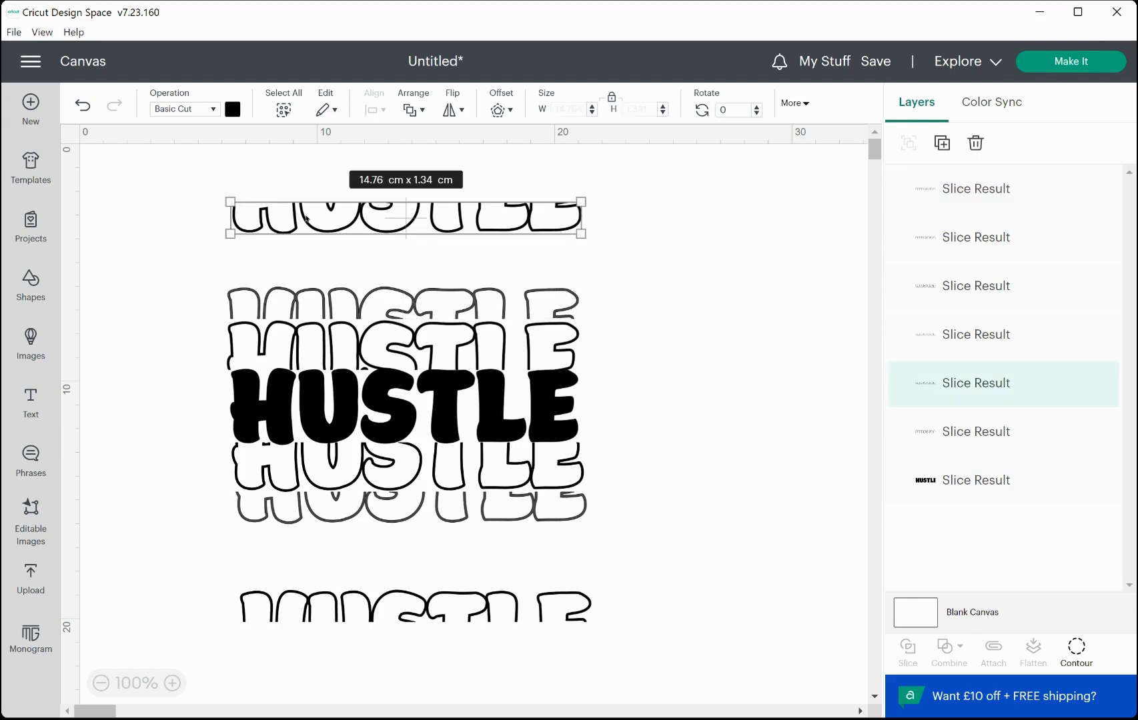
key(Delete)
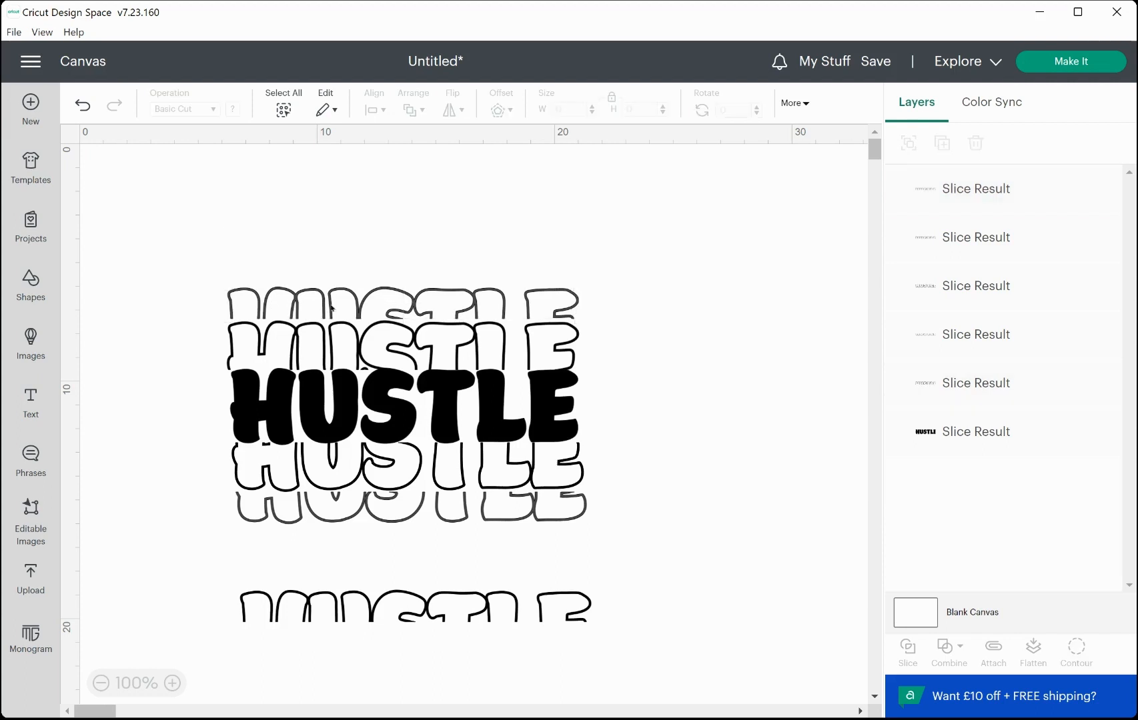
Select the remaining bottom outline strip and delete it.
click(433, 605)
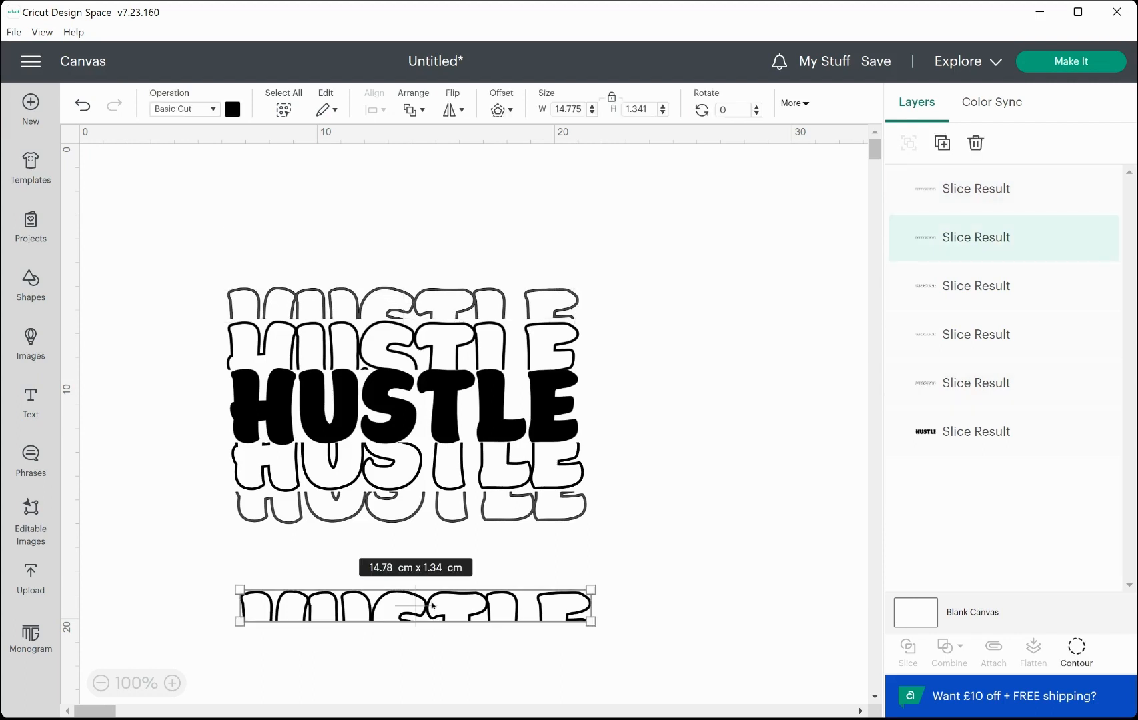
drag(433, 605, 416, 251)
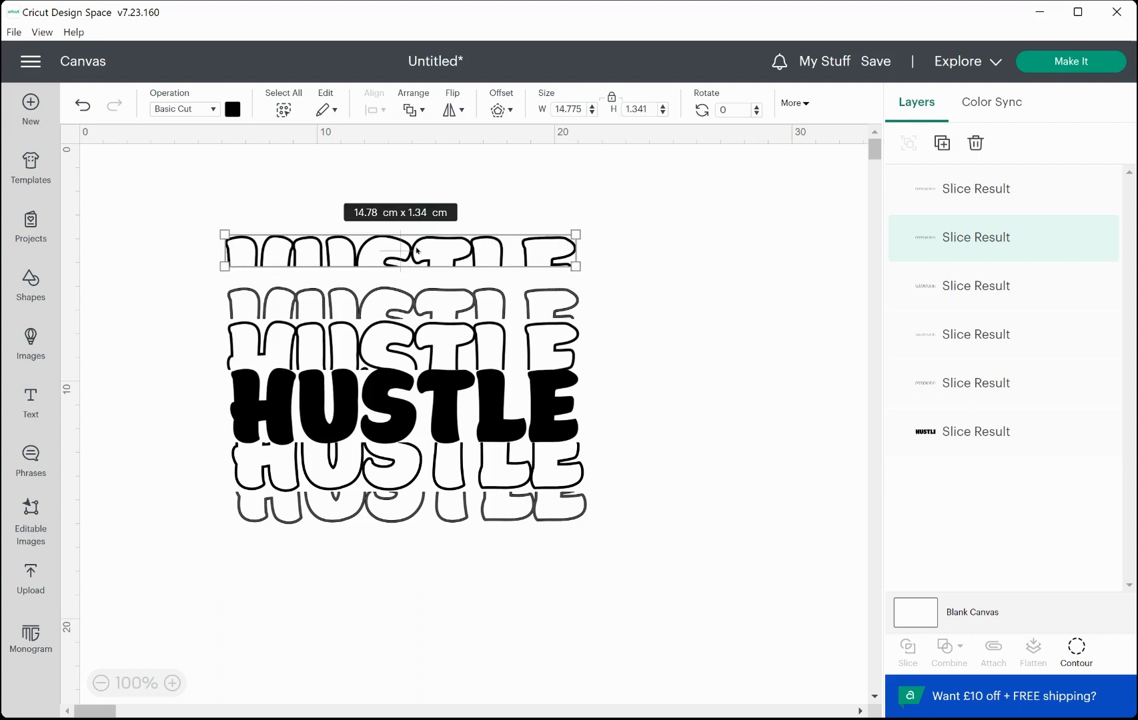
key(Delete)
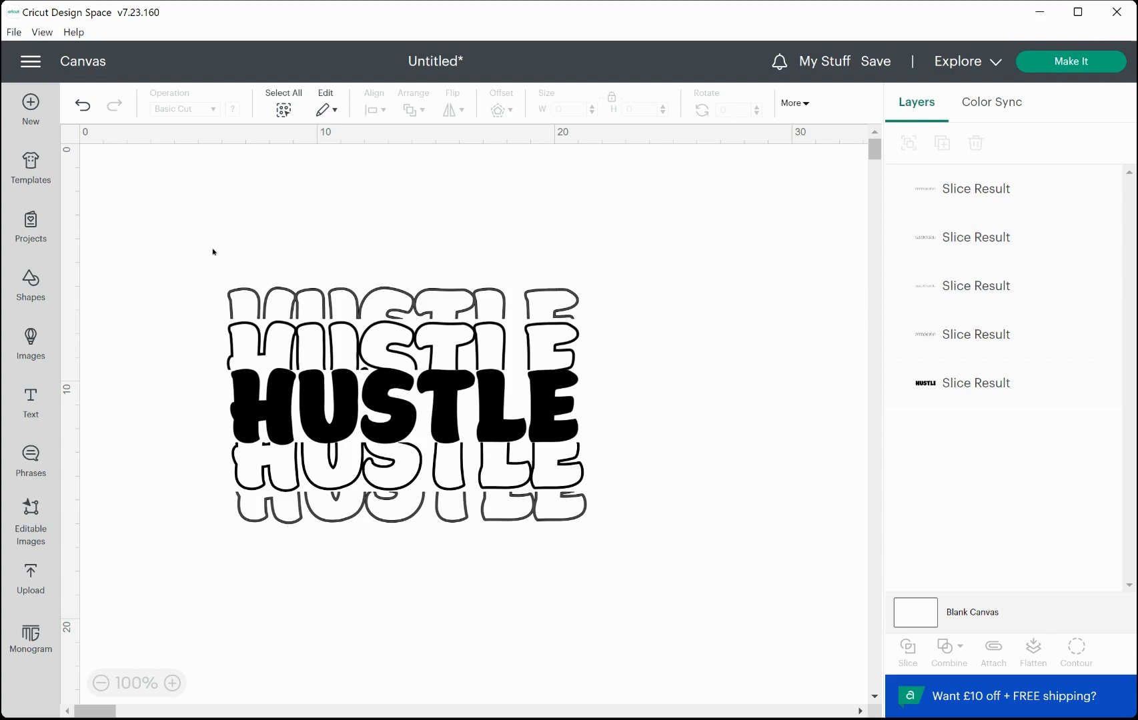
Select all the stacked HUSTLE layers and distribute them horizontally.
drag(213, 252, 595, 550)
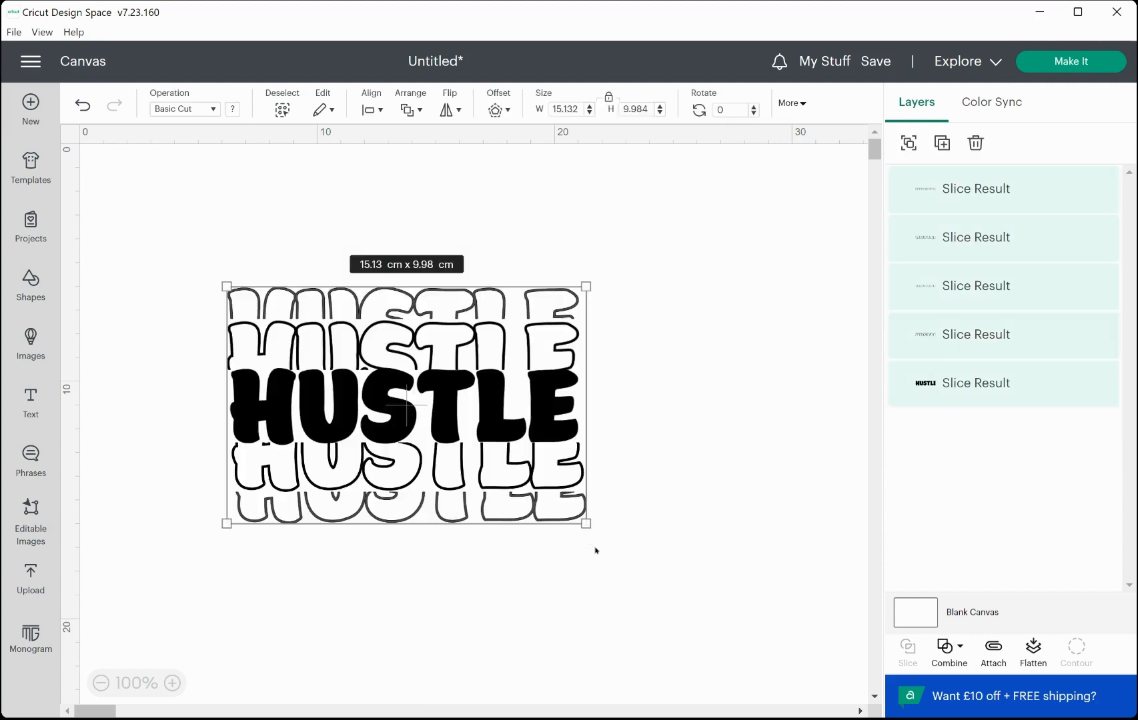
click(373, 108)
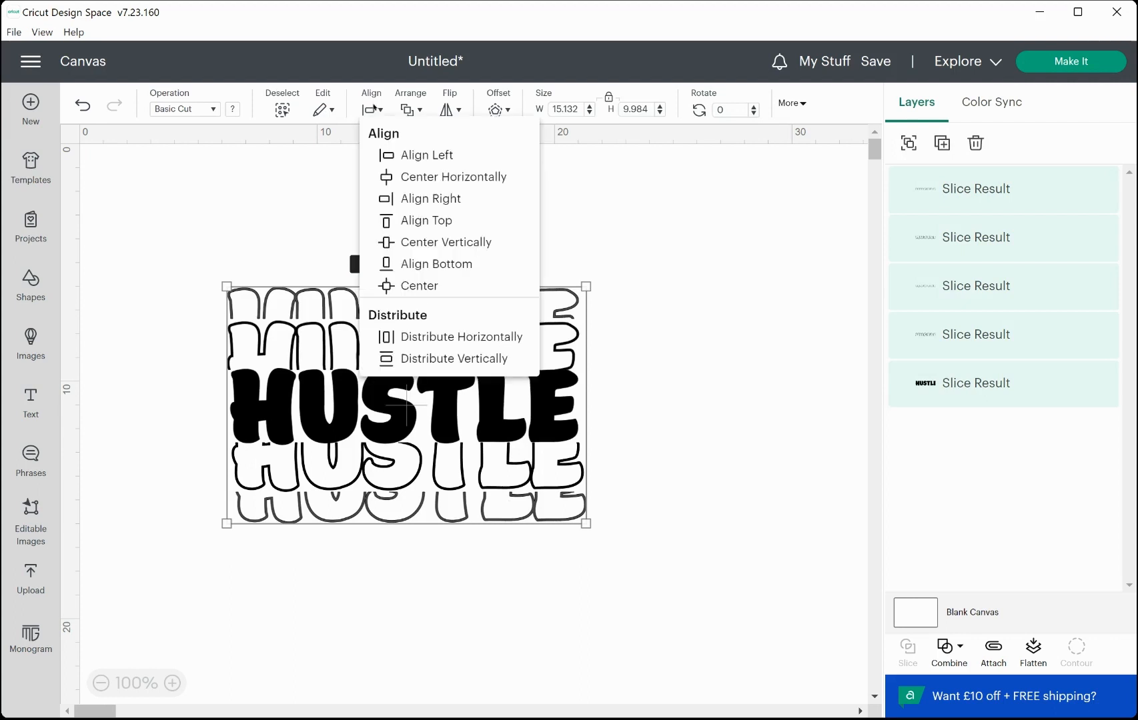
click(438, 338)
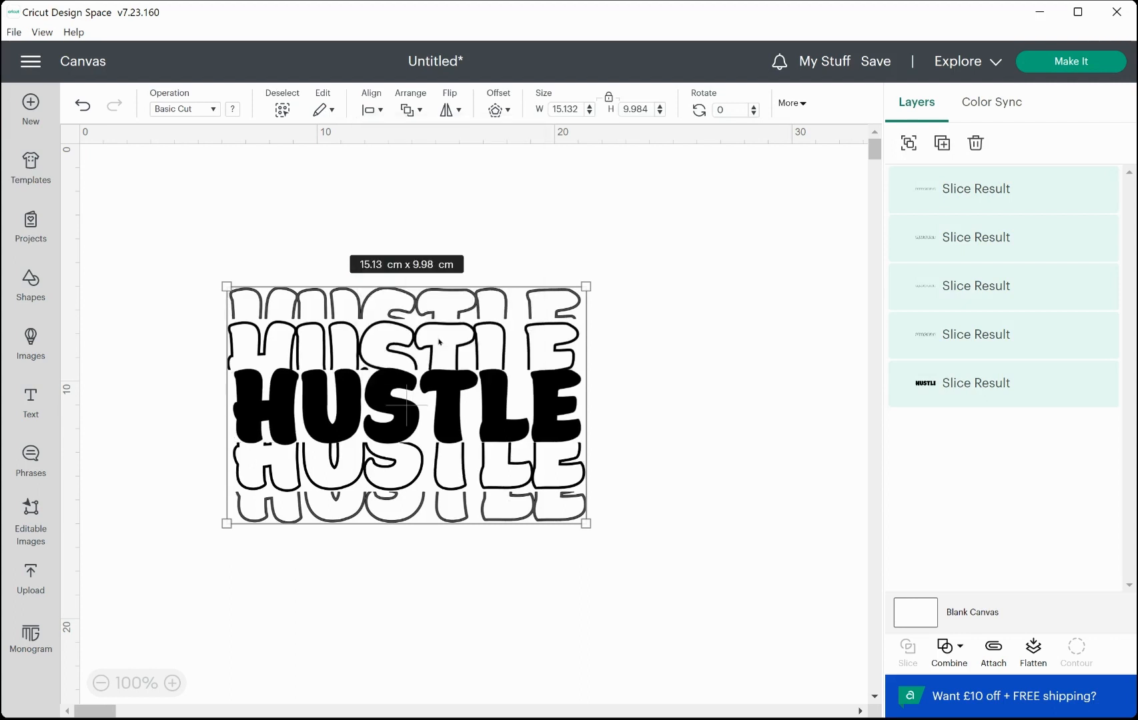
click(709, 529)
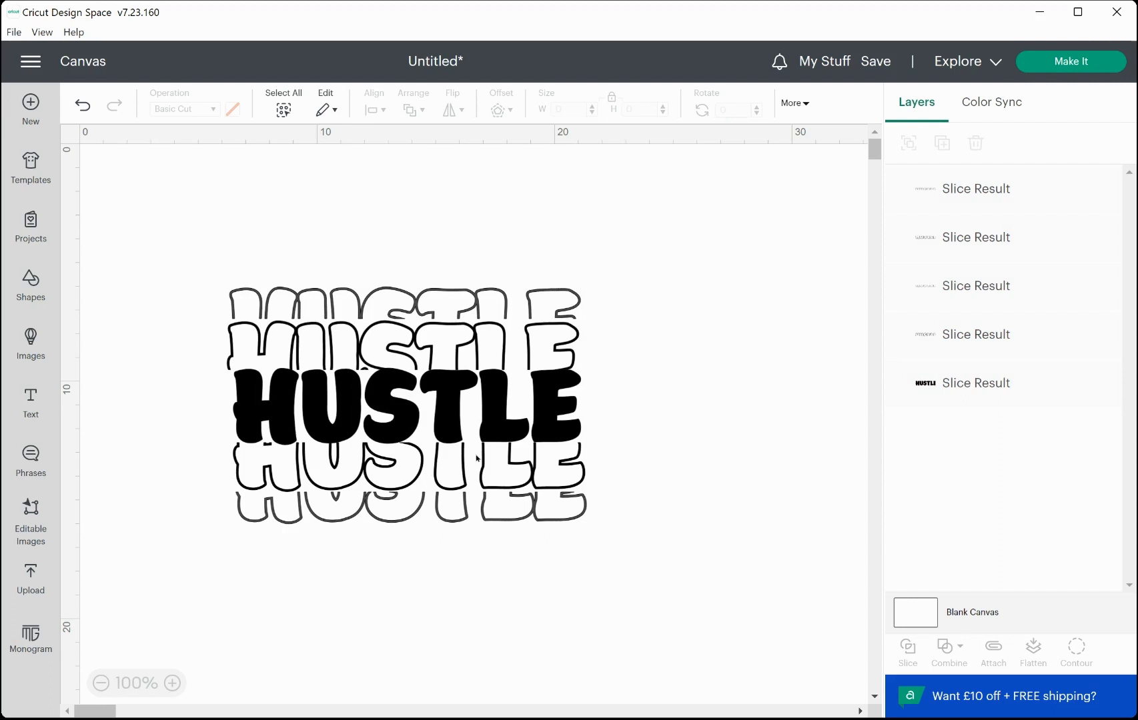
Recolor the solid HUSTLE letters dark purple, #4b105e.
click(291, 392)
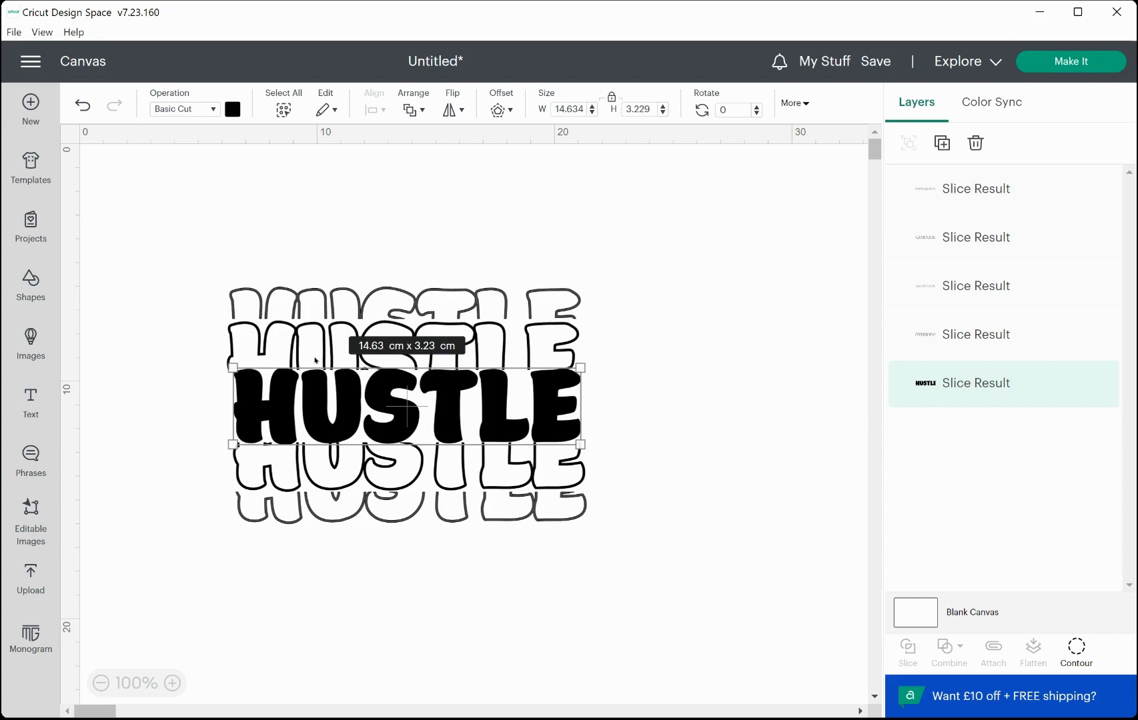
click(233, 110)
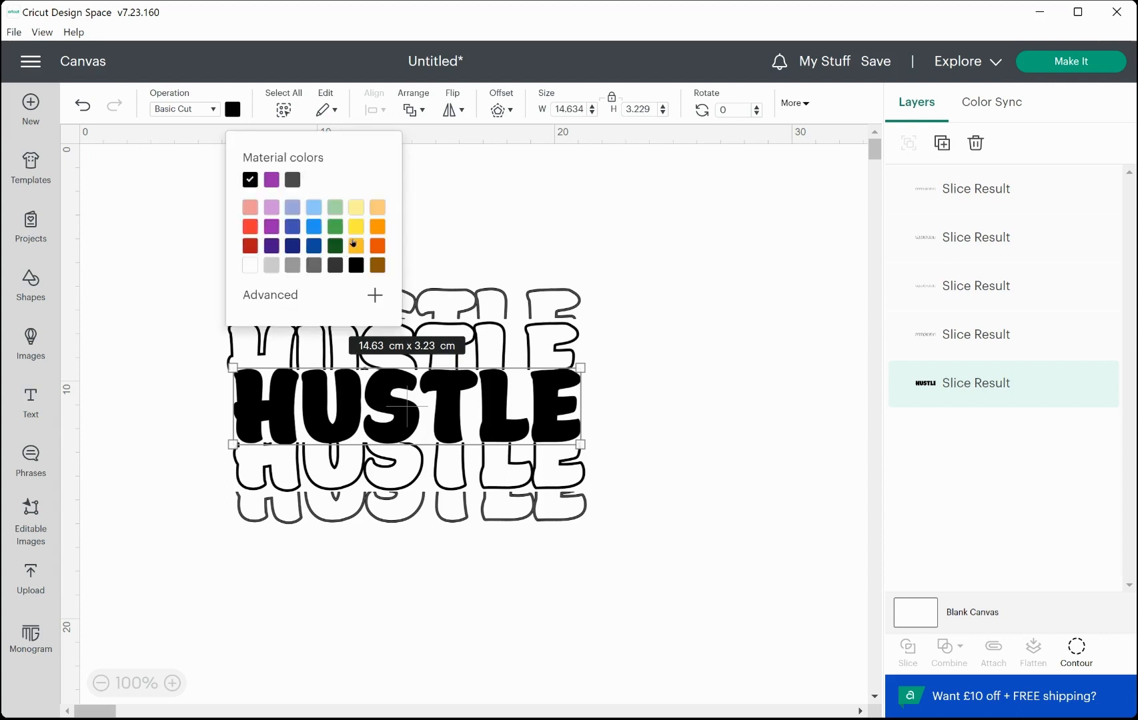
click(273, 300)
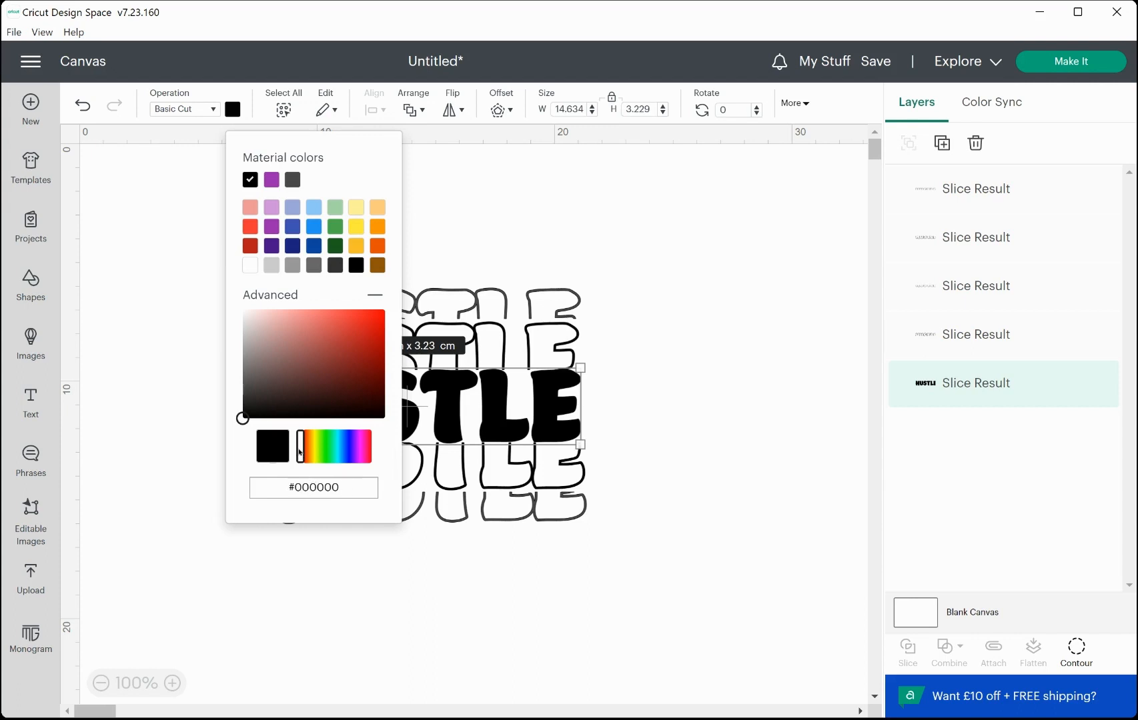
drag(299, 452, 358, 458)
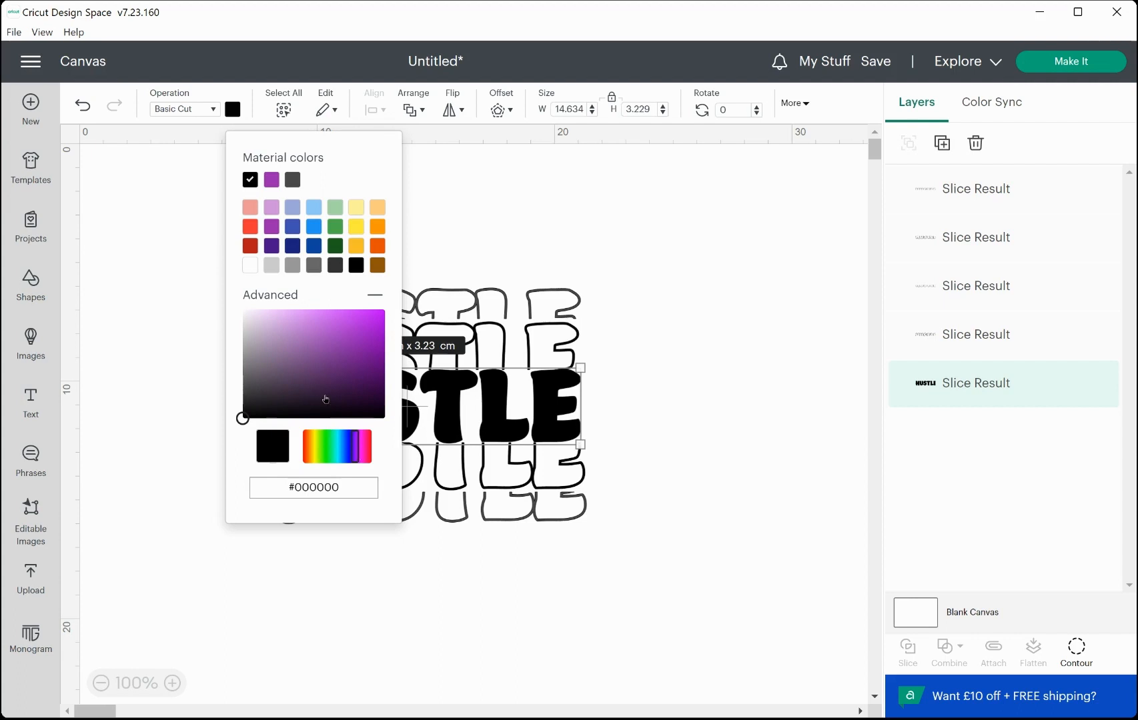
click(361, 381)
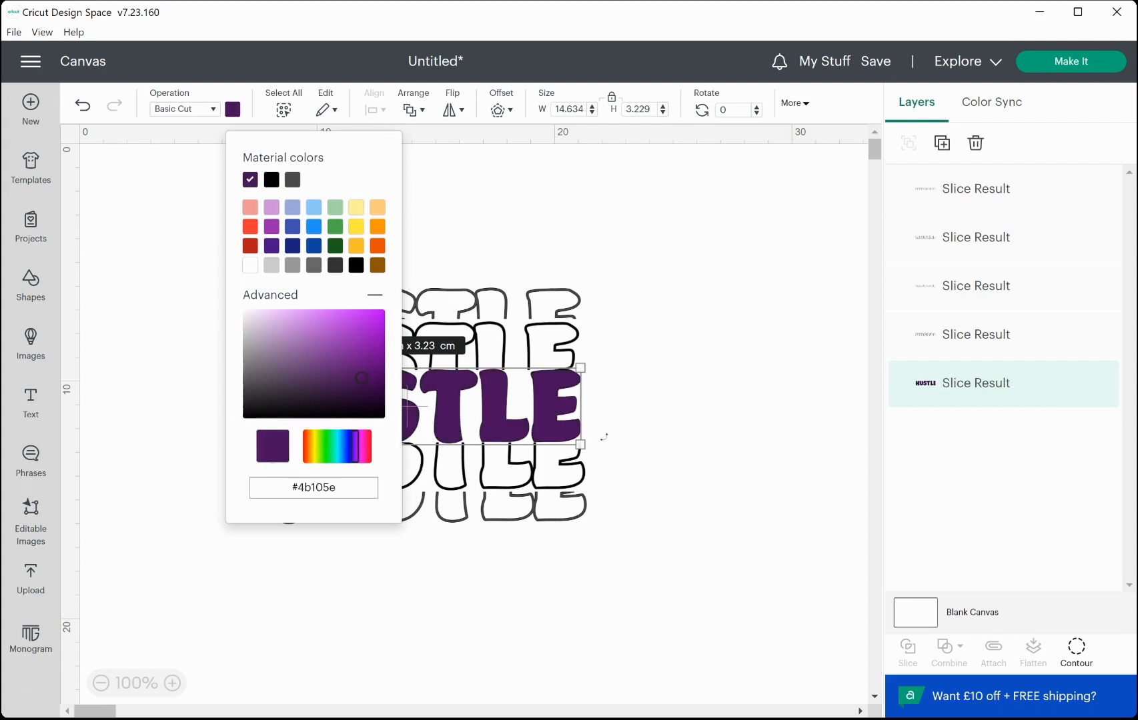
click(621, 448)
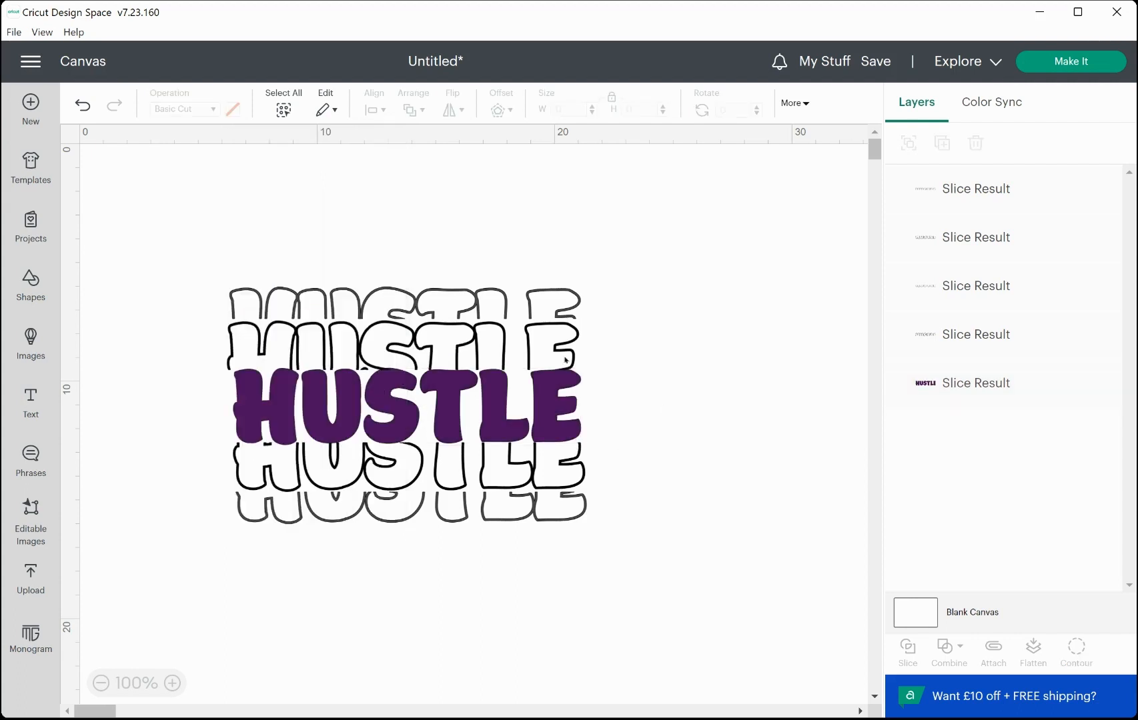
Recolor the outline half above the solid letters light purple, #c371e9.
click(554, 348)
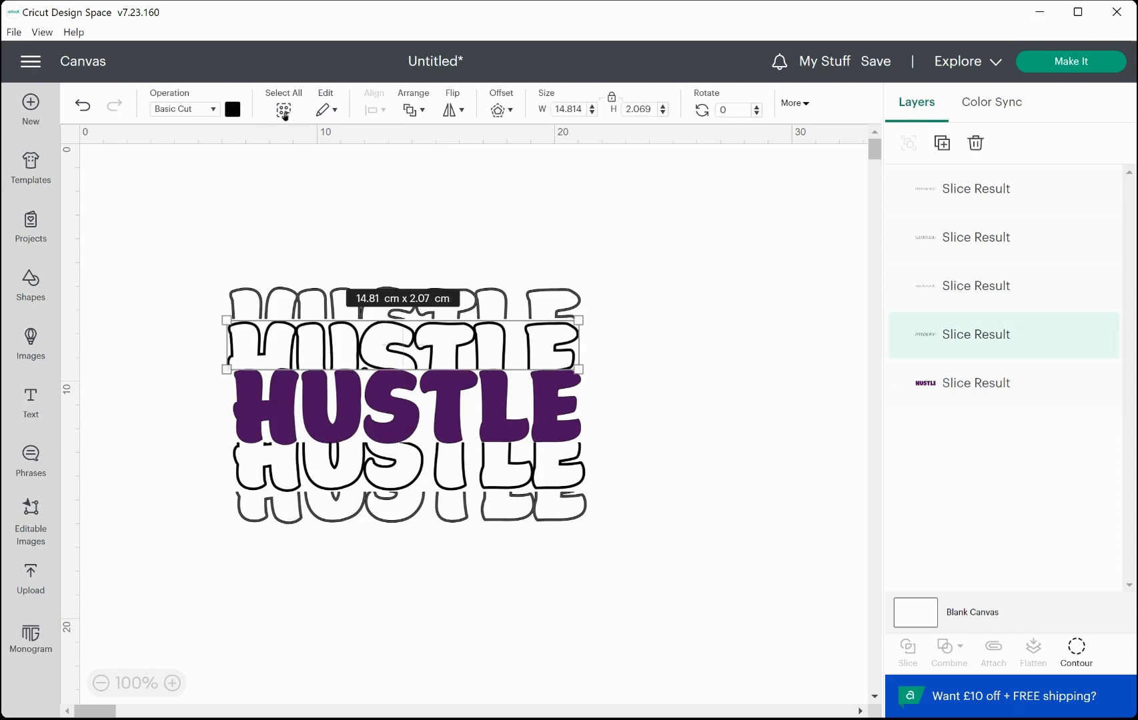
click(230, 108)
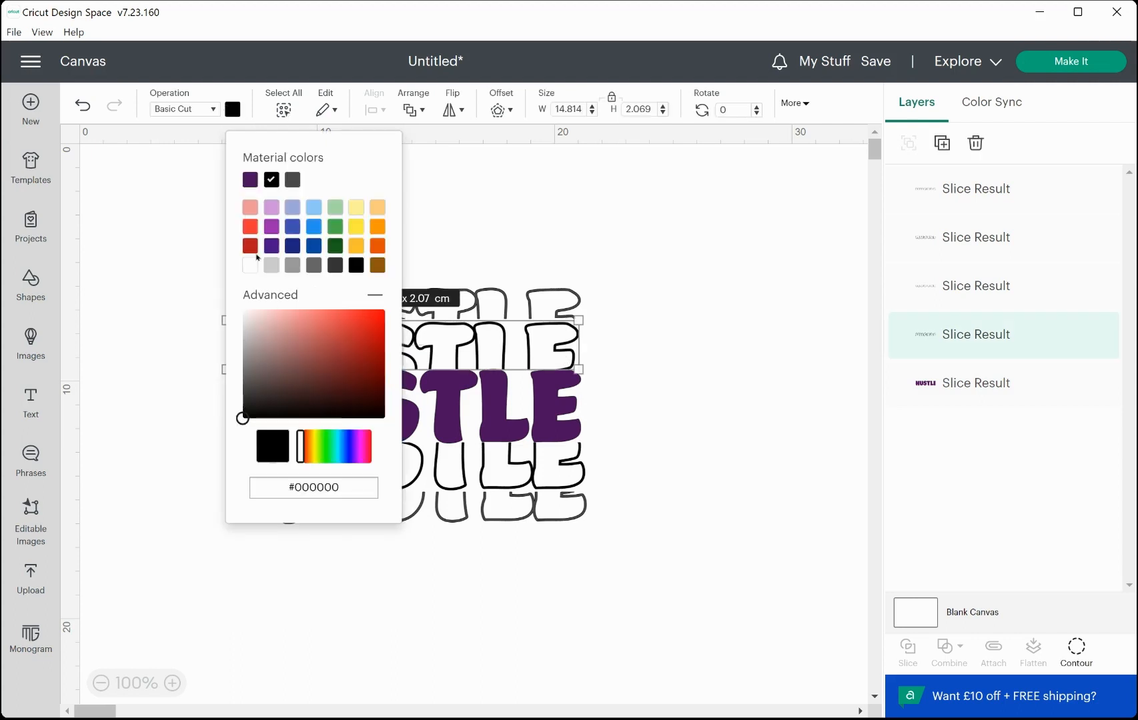
drag(301, 441, 359, 458)
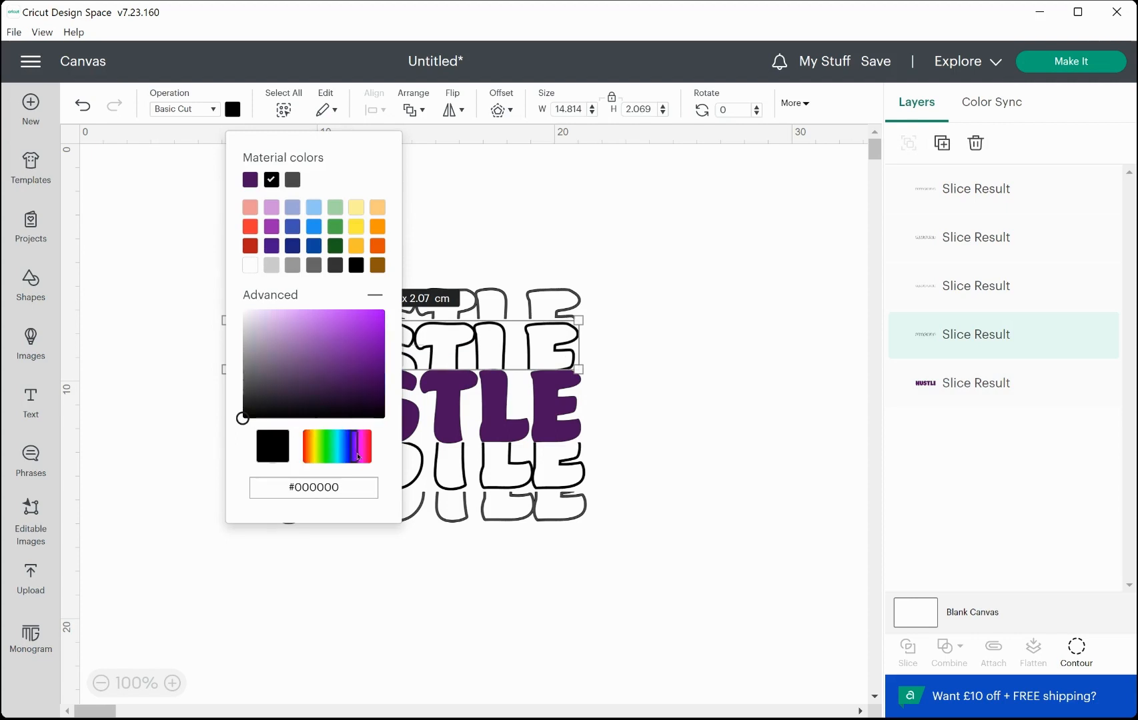
click(317, 320)
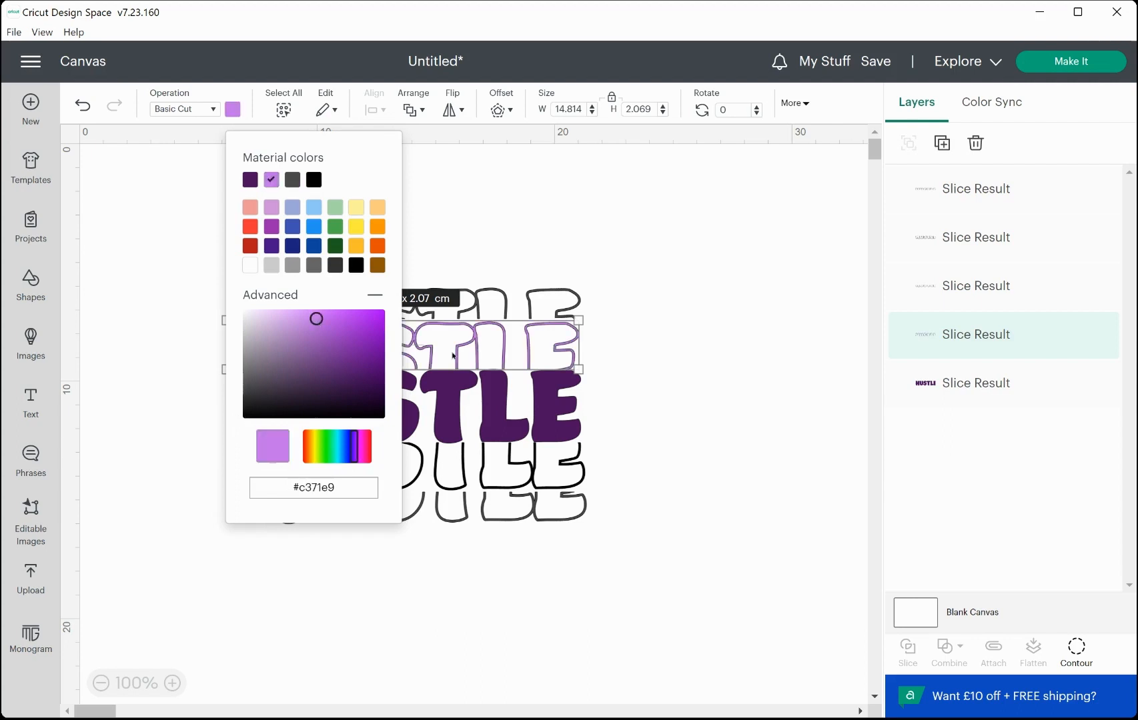
click(642, 393)
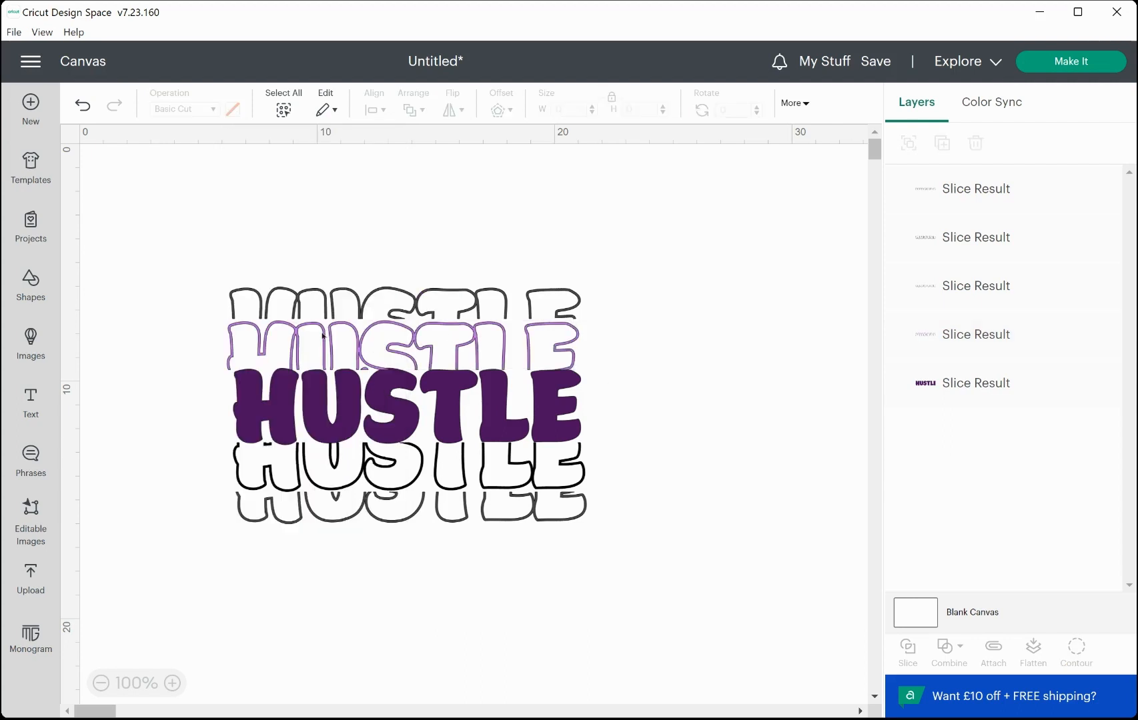
Recolor the outline half below the solid letters with the same light purple.
click(253, 466)
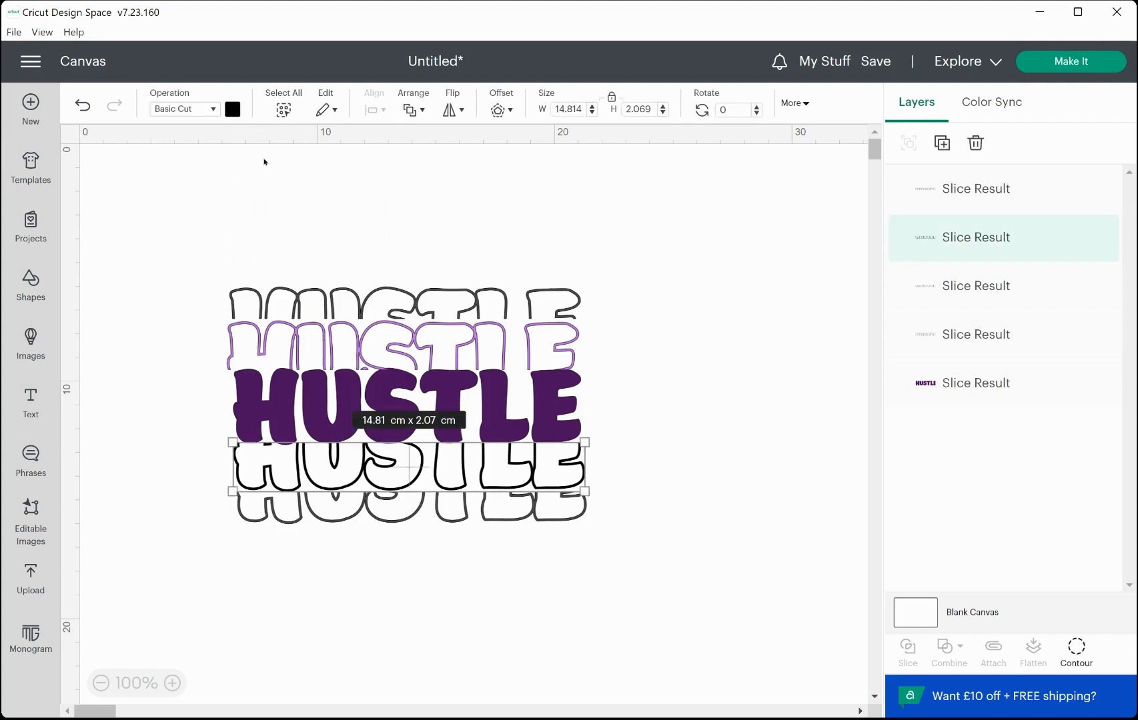
click(234, 110)
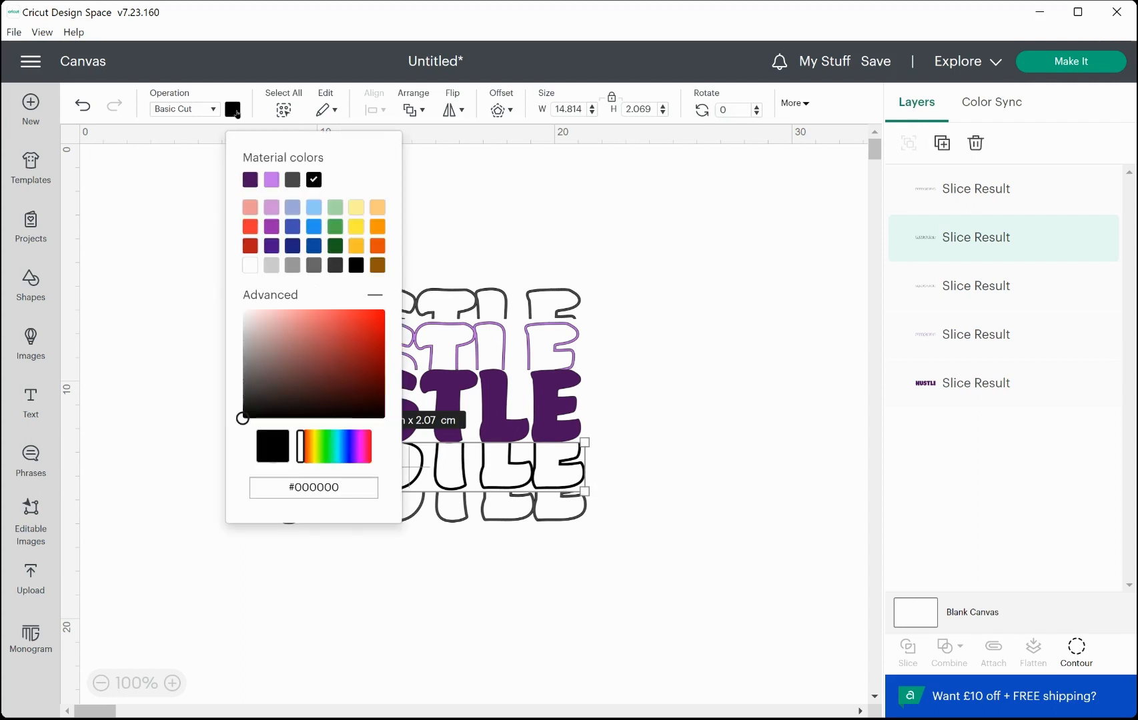
click(272, 181)
click(612, 485)
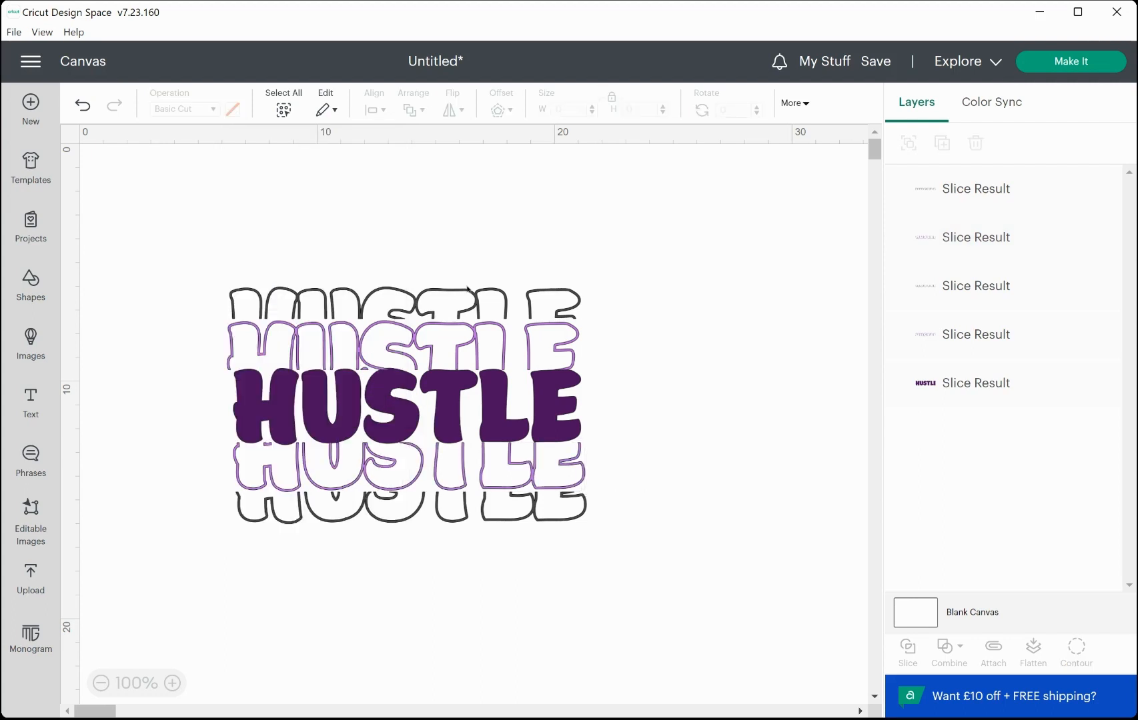
Recolor the topmost outline strip pale pink, #eeb4ef.
click(393, 292)
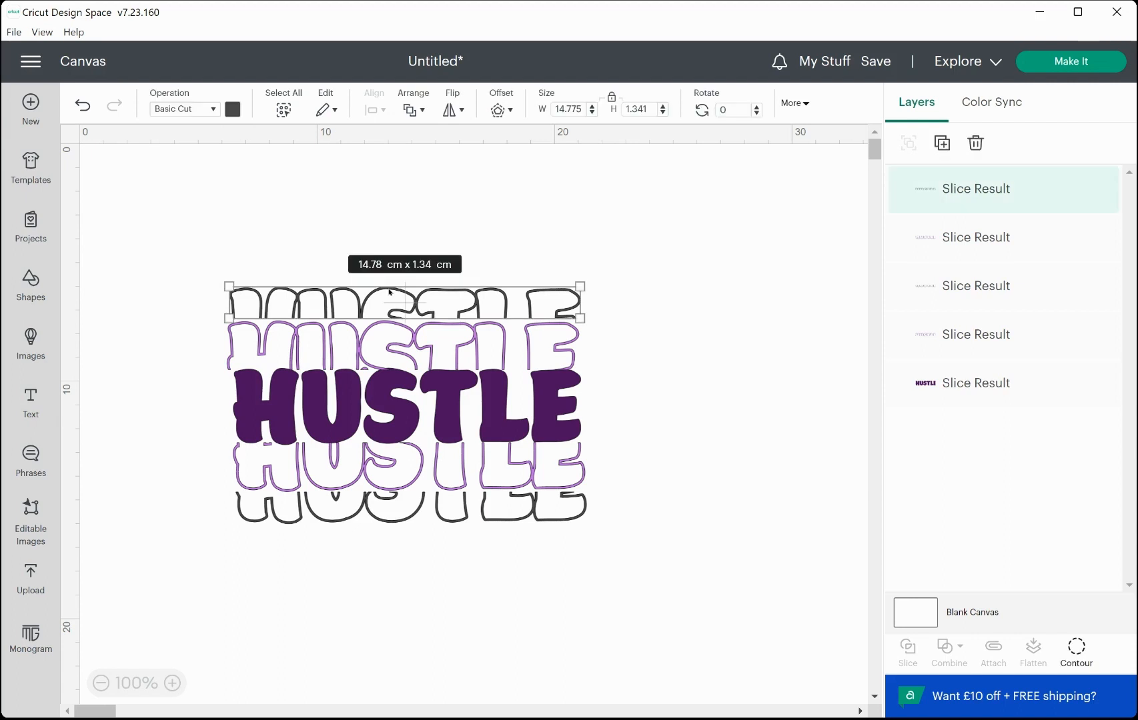
click(233, 109)
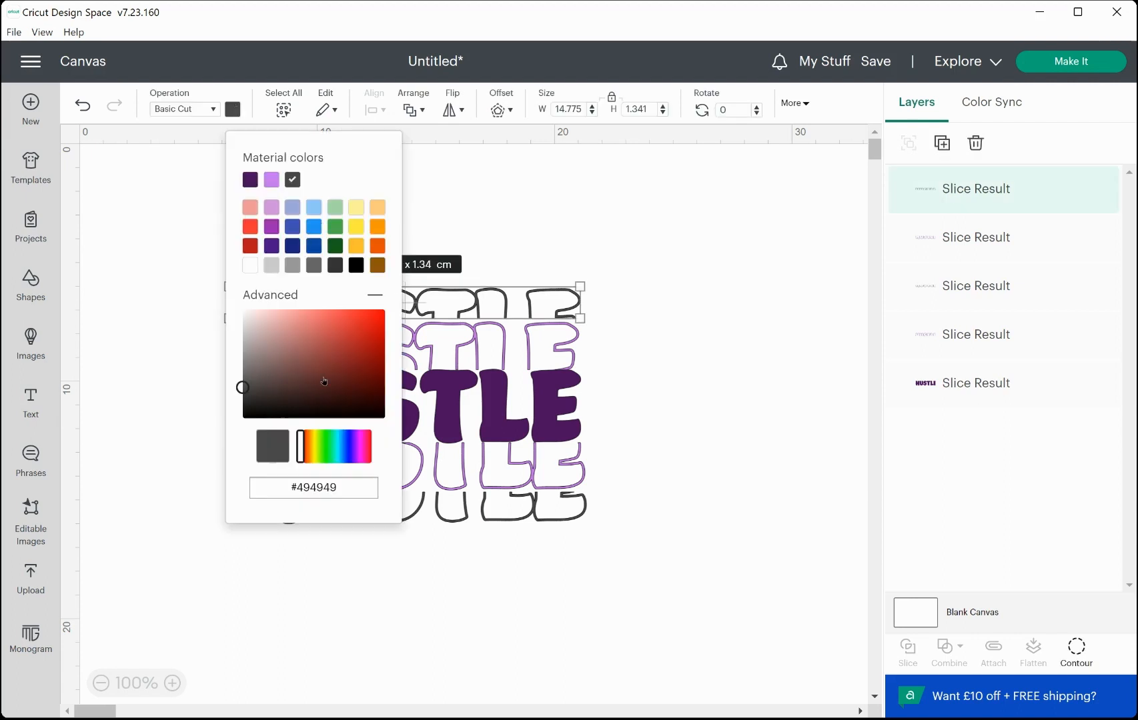
drag(302, 436, 361, 445)
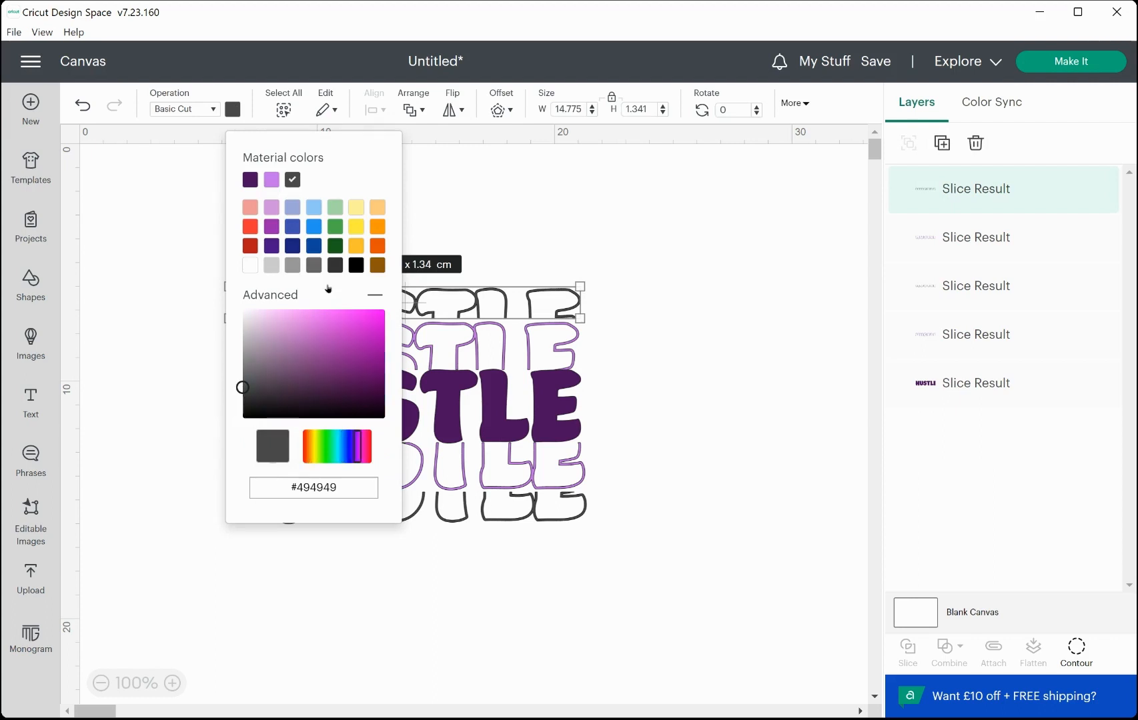
click(278, 317)
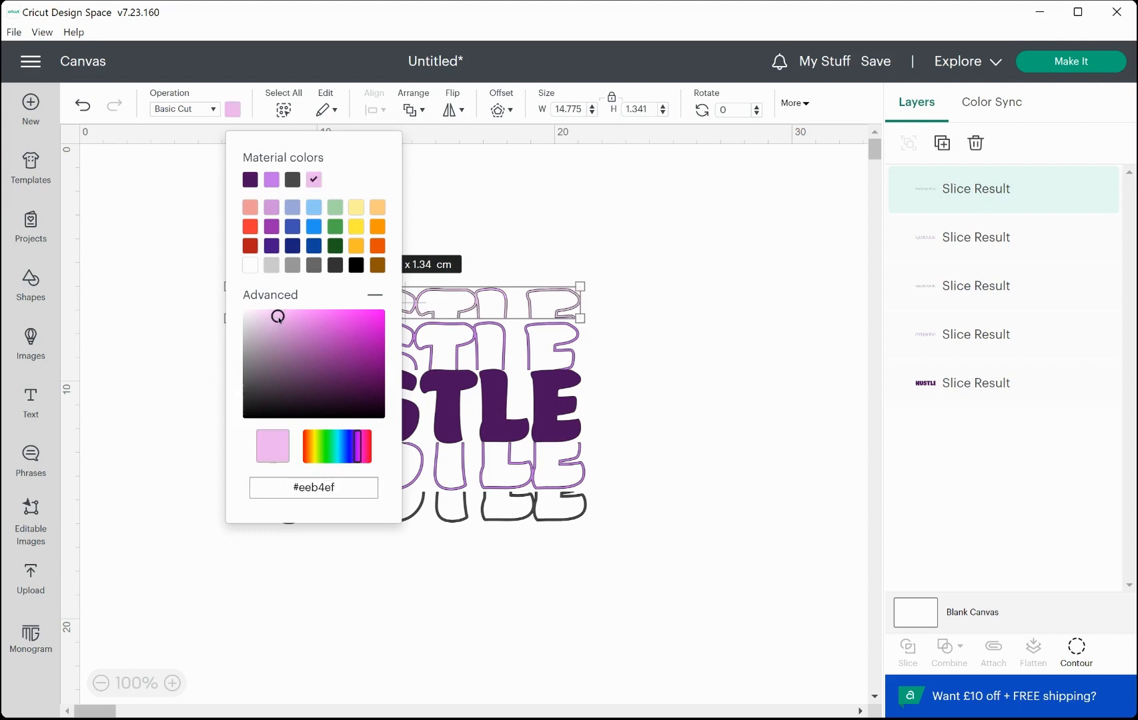
click(593, 536)
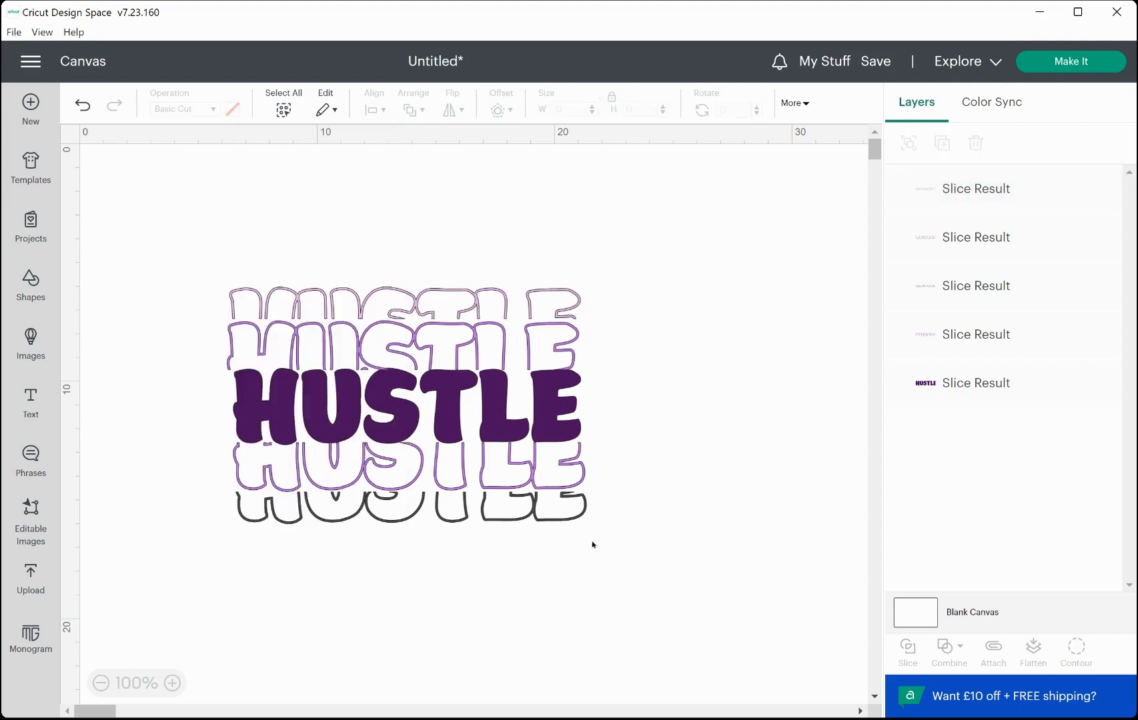
Recolor the bottom outline strip with the same pale pink.
click(556, 513)
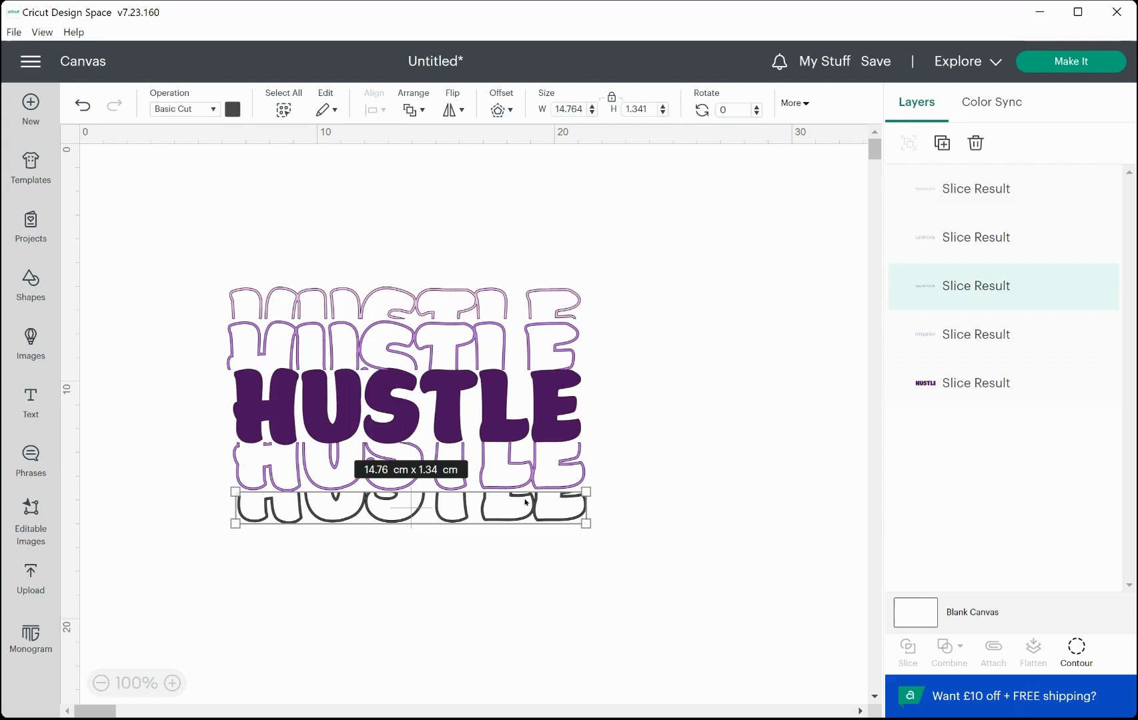
click(232, 109)
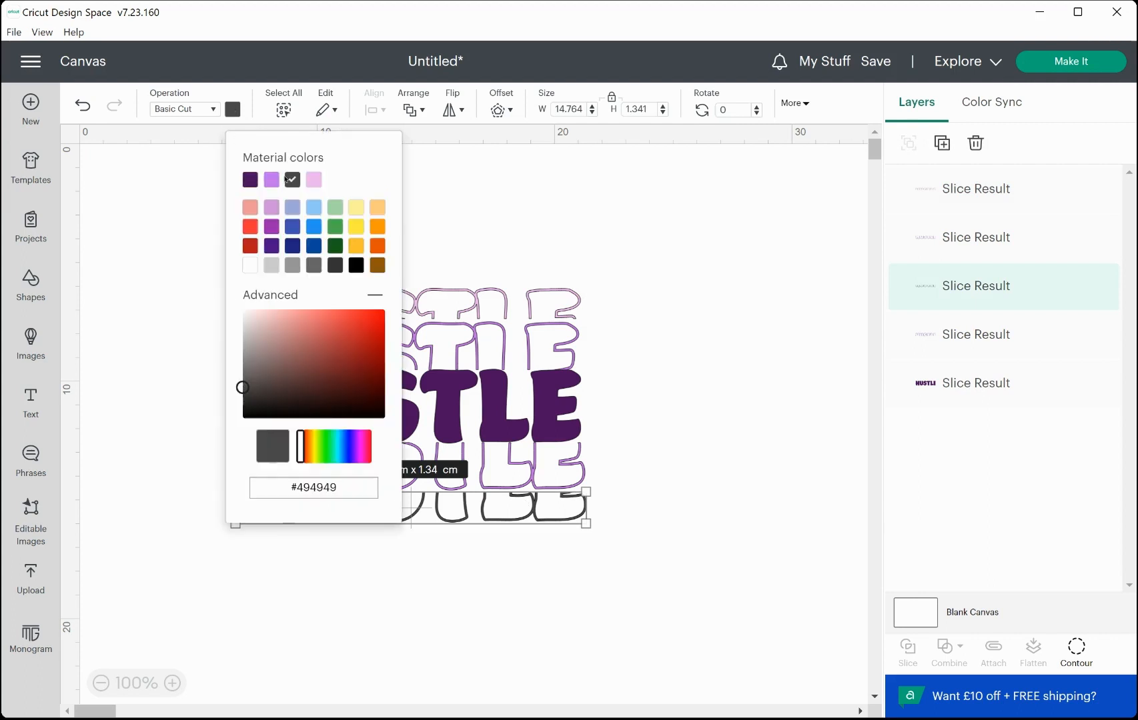
click(313, 181)
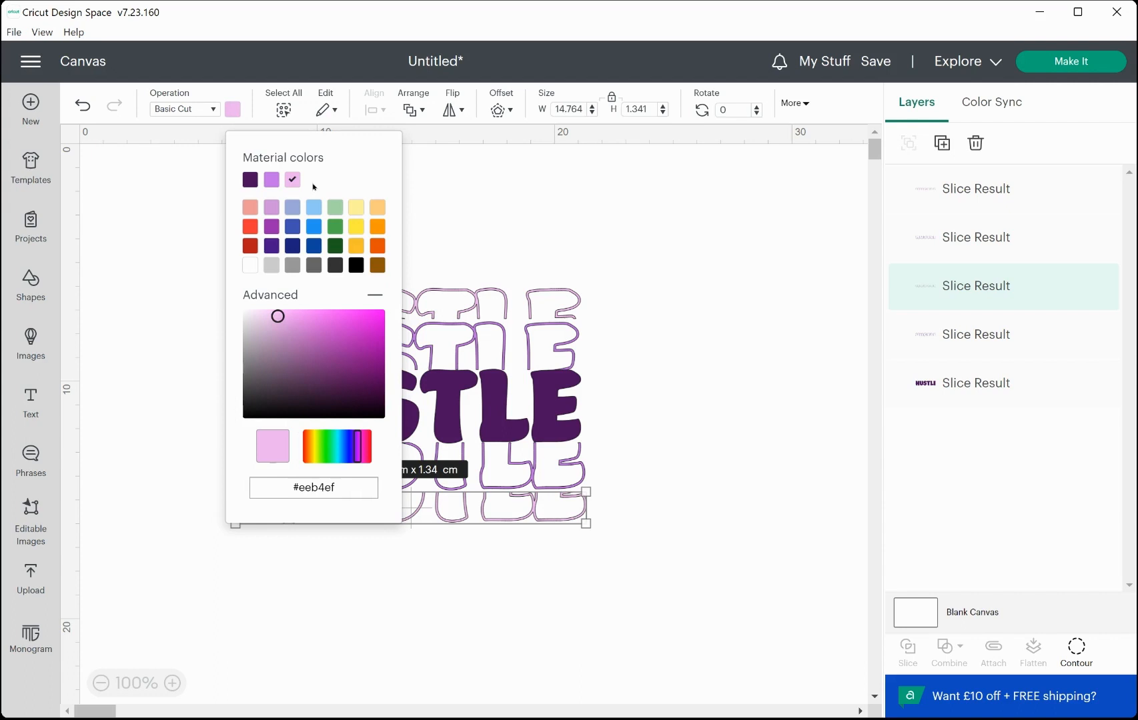
click(686, 493)
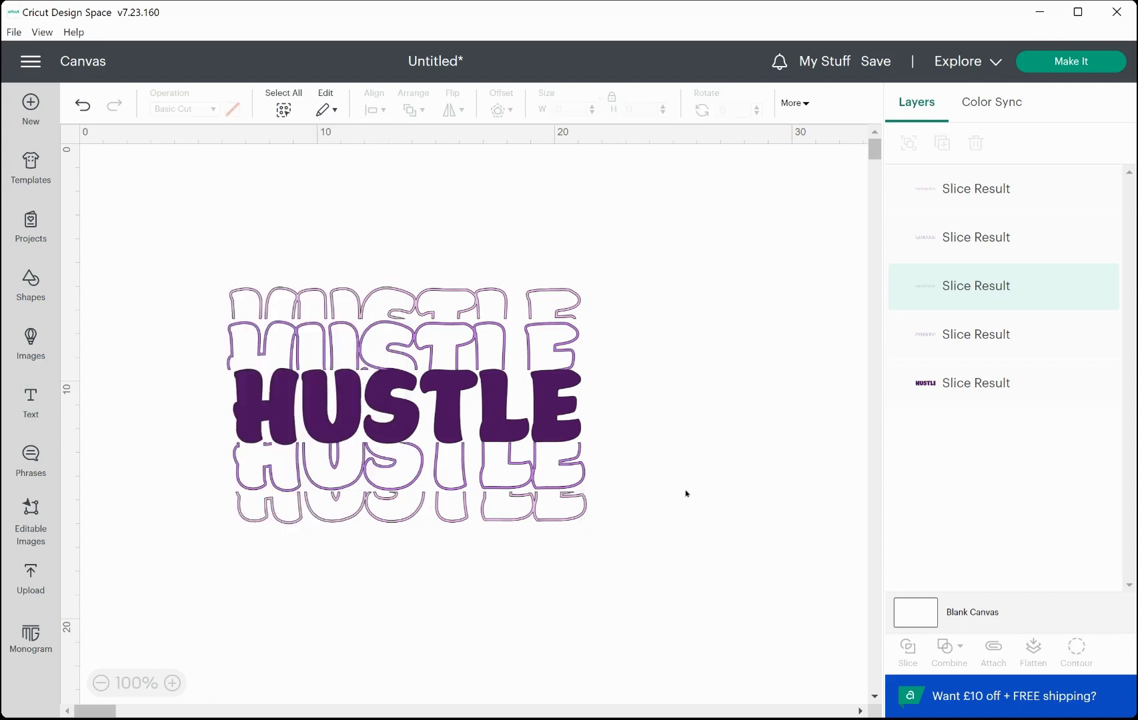